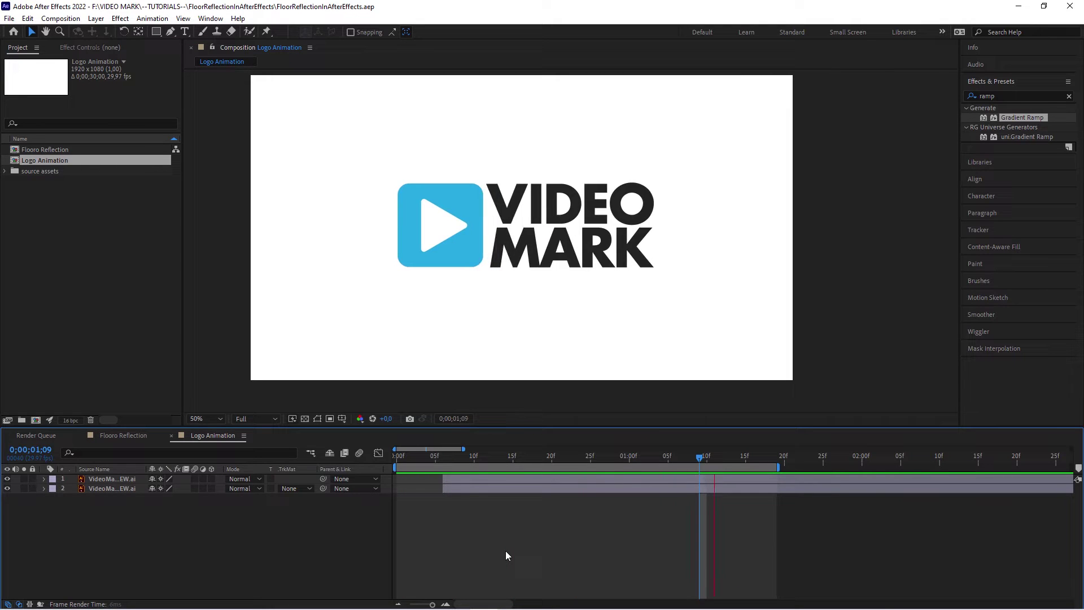
Step: Stop the preview at 0;00;00;29 and select logo layers 1 and 2 together
{"action": "key", "text": "space"}
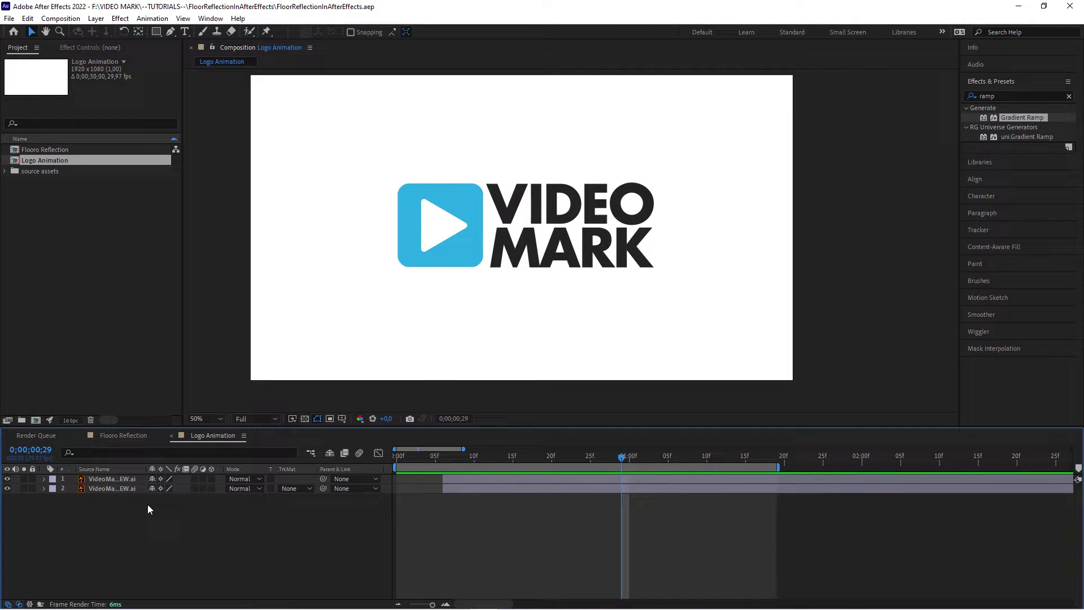
{"action": "left_click", "coordinate": [99, 480]}
{"action": "left_click", "coordinate": [97, 489], "text": "shift"}
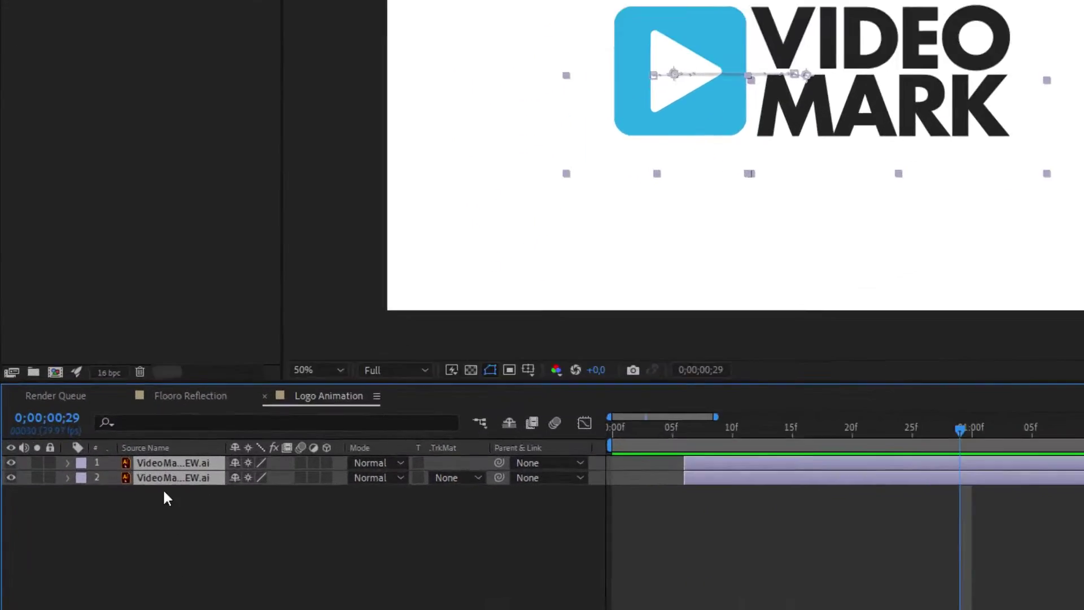
Step: Pre-compose the two selected logo layers into a new Pre-comp 2
{"action": "right_click", "coordinate": [120, 488]}
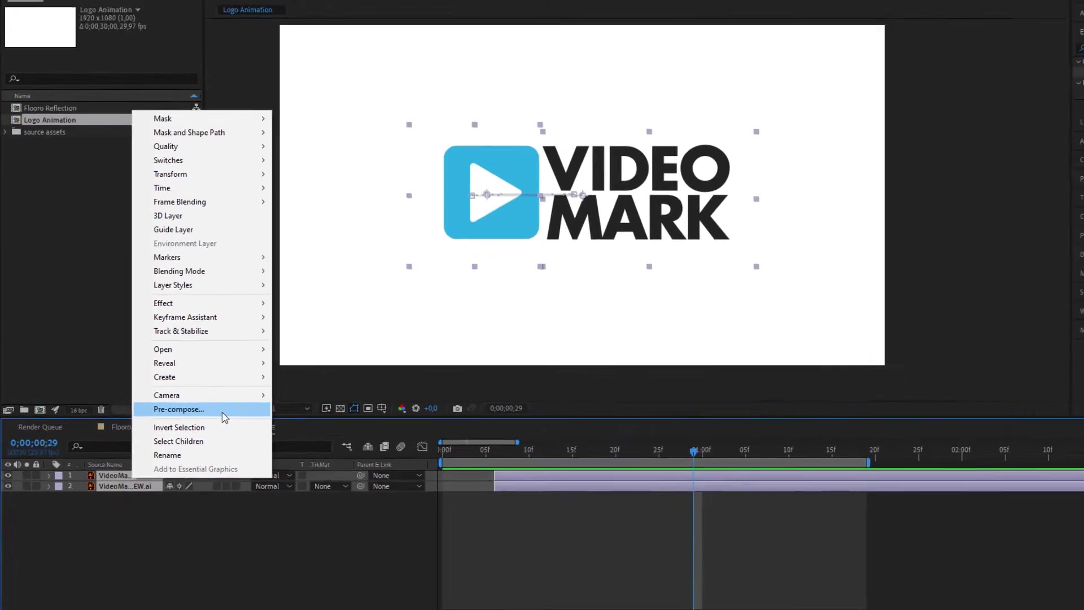
{"action": "left_click", "coordinate": [480, 294]}
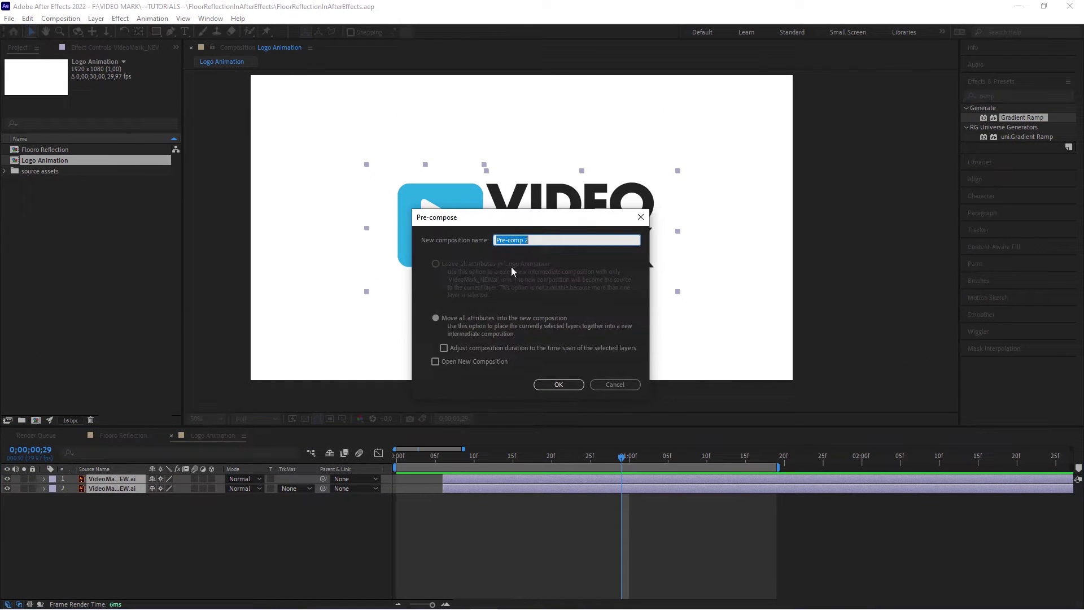
{"action": "left_click", "coordinate": [558, 384]}
Step: Hide and reshow the Pre-comp 2 layer to check it, then select it
{"action": "left_click", "coordinate": [103, 480]}
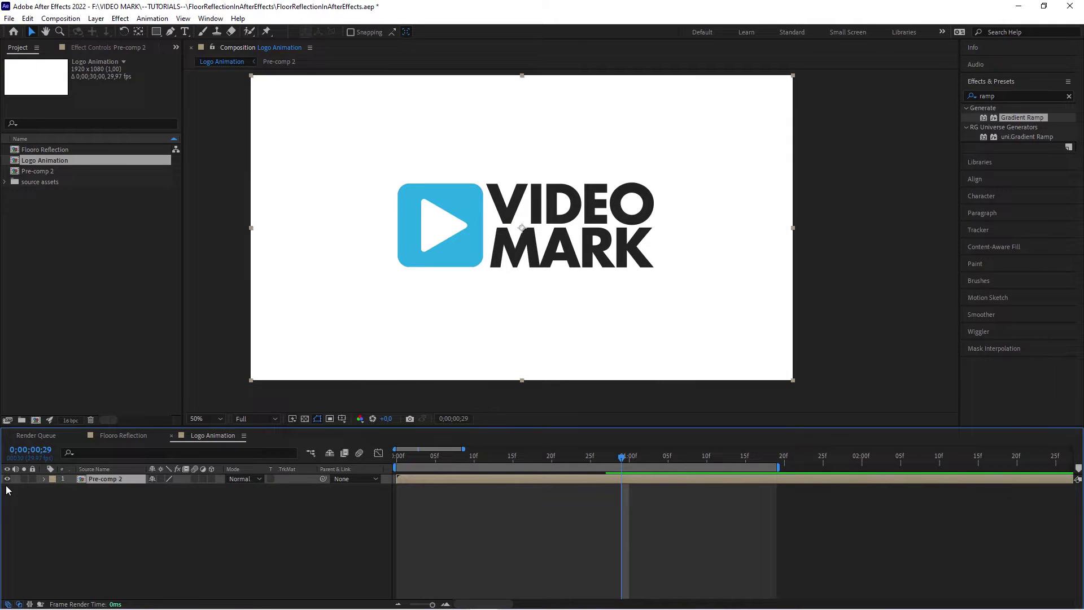
{"action": "left_click", "coordinate": [7, 478]}
{"action": "left_click", "coordinate": [7, 479]}
{"action": "left_click", "coordinate": [115, 481]}
Step: Duplicate Pre-comp 2 and flip the lower copy vertically via Transform > Flip Vertical
{"action": "key", "text": "ctrl+d"}
{"action": "left_click", "coordinate": [104, 489]}
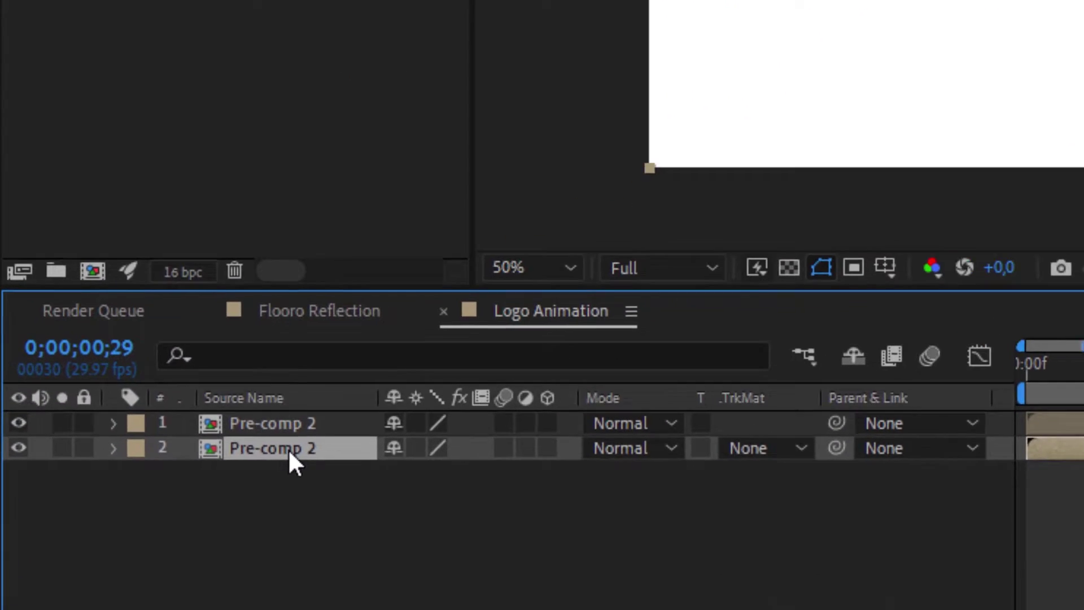
{"action": "right_click", "coordinate": [154, 484]}
{"action": "mouse_move", "coordinate": [218, 107]}
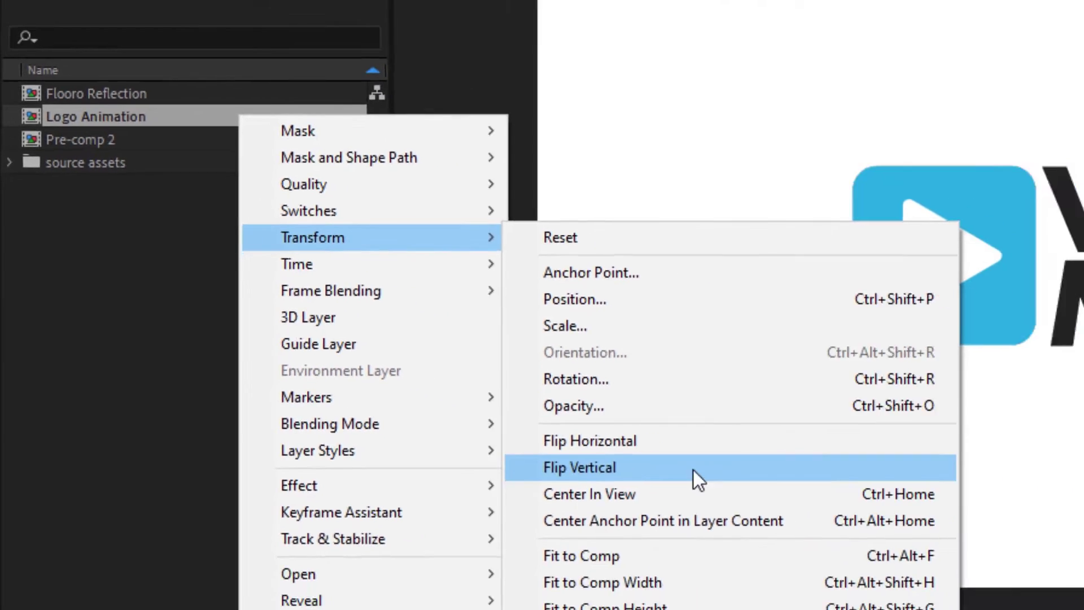
{"action": "left_click", "coordinate": [870, 547]}
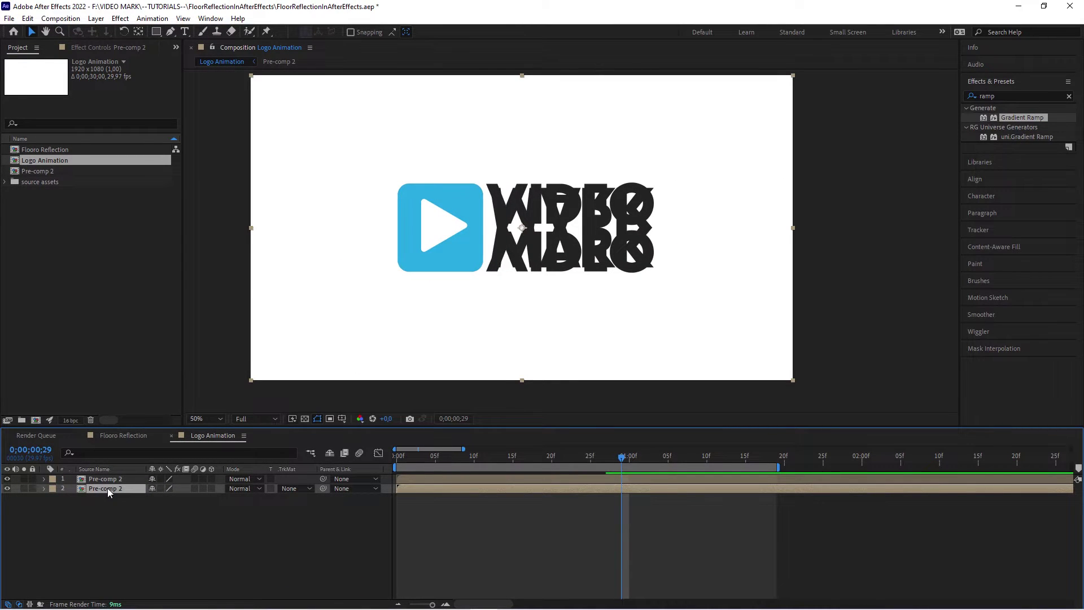
Step: Set the copy's vertical scale to -100 and drag it below the original logo
{"action": "key", "text": "s"}
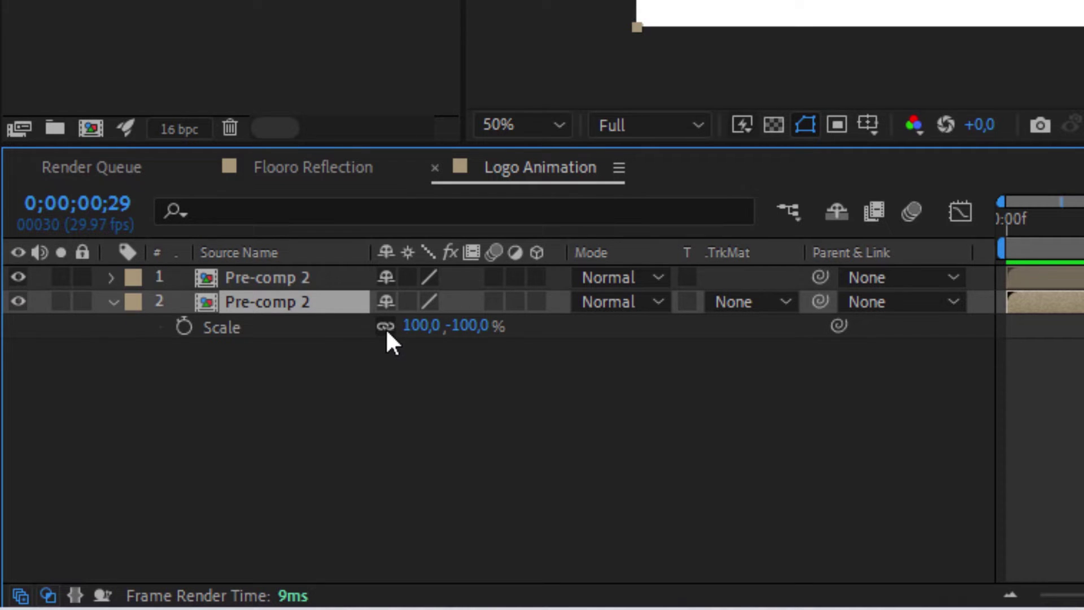
{"action": "left_click", "coordinate": [484, 334]}
{"action": "type", "text": "11"}
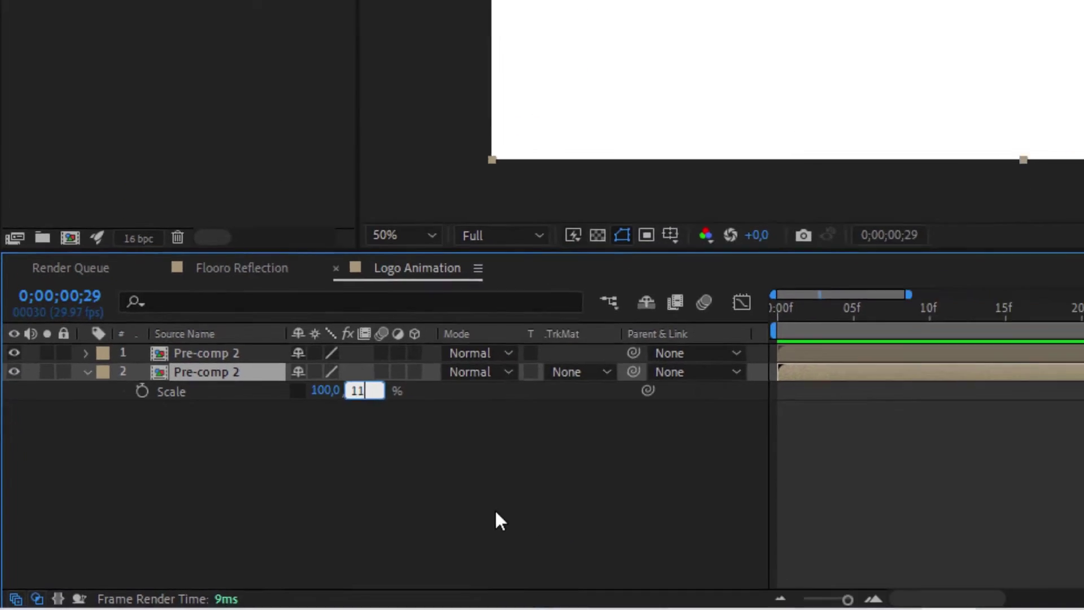
{"action": "type", "text": "0"}
{"action": "key", "text": "Return"}
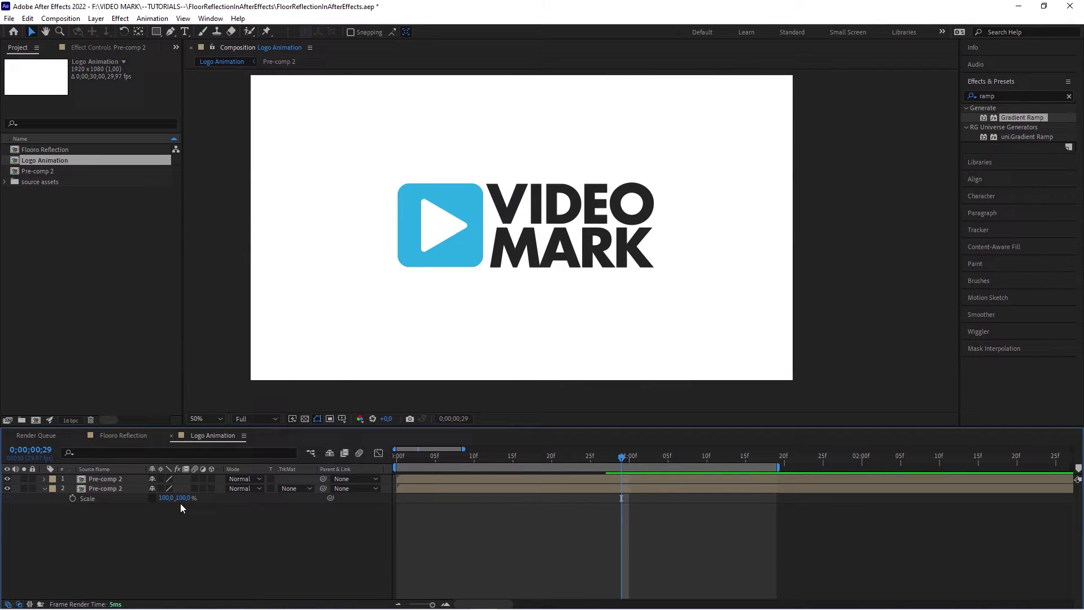
{"action": "left_click", "coordinate": [180, 502]}
{"action": "type", "text": "-100"}
{"action": "key", "text": "Return"}
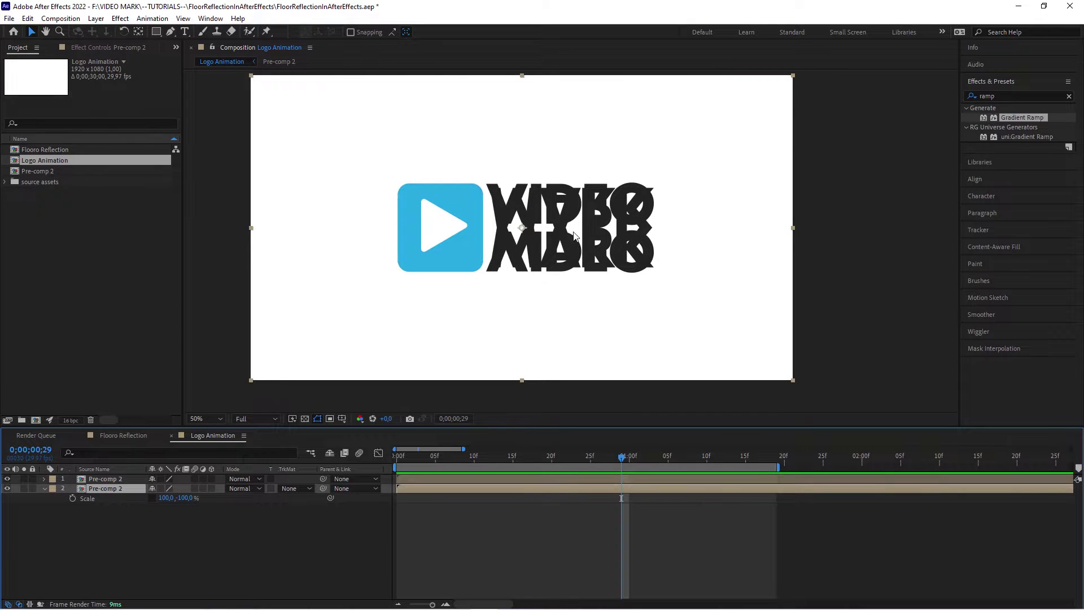
{"action": "left_click_drag", "start_coordinate": [574, 235], "coordinate": [562, 309]}
Step: Lower the reflection copy's Opacity to 25% and turn on its 3D layer switch
{"action": "left_click", "coordinate": [290, 544]}
{"action": "left_click", "coordinate": [111, 491]}
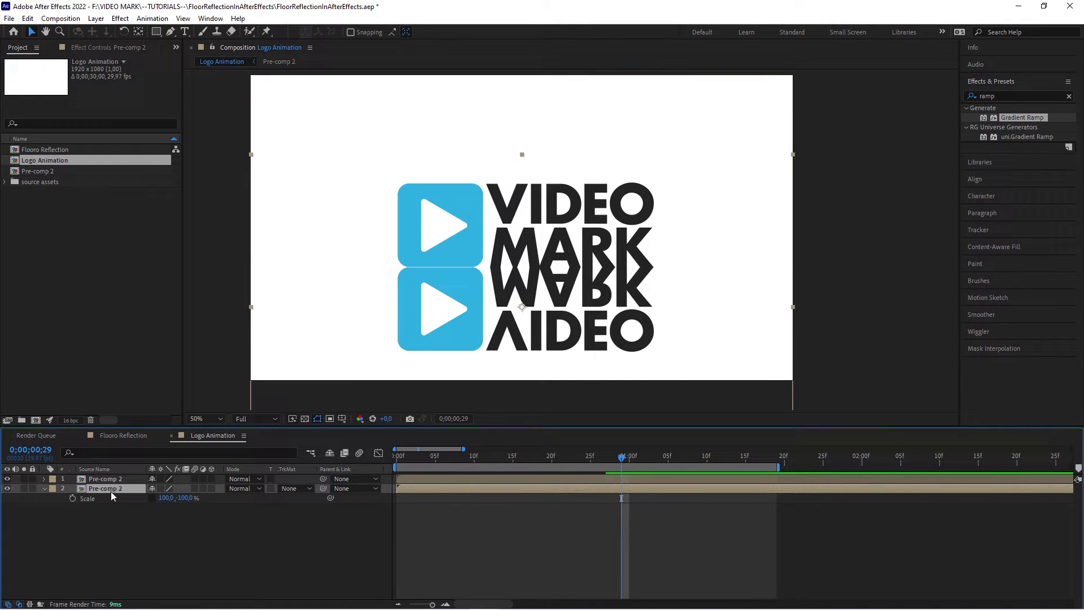
{"action": "key", "text": "t"}
{"action": "left_click", "coordinate": [153, 498]}
{"action": "type", "text": "35"}
{"action": "key", "text": "Return"}
{"action": "left_click", "coordinate": [154, 499]}
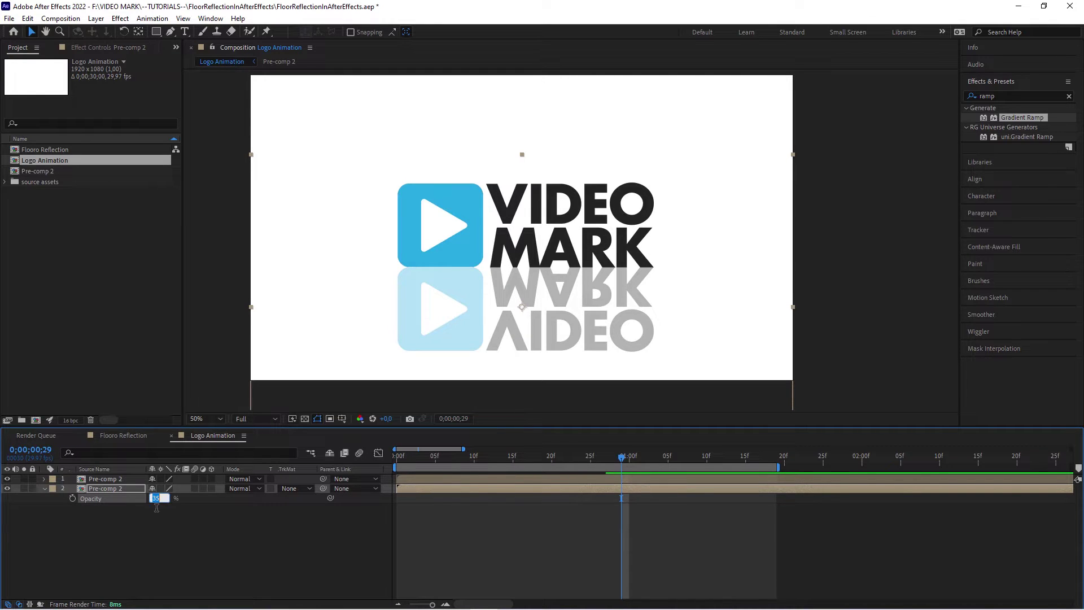
{"action": "type", "text": "25"}
{"action": "key", "text": "Return"}
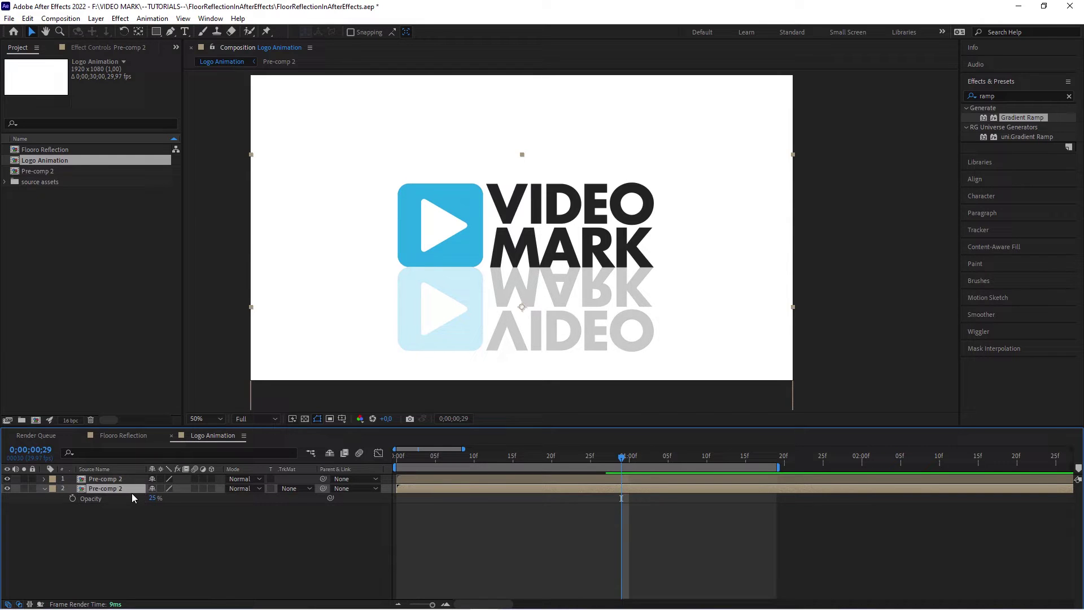
{"action": "left_click", "coordinate": [211, 488]}
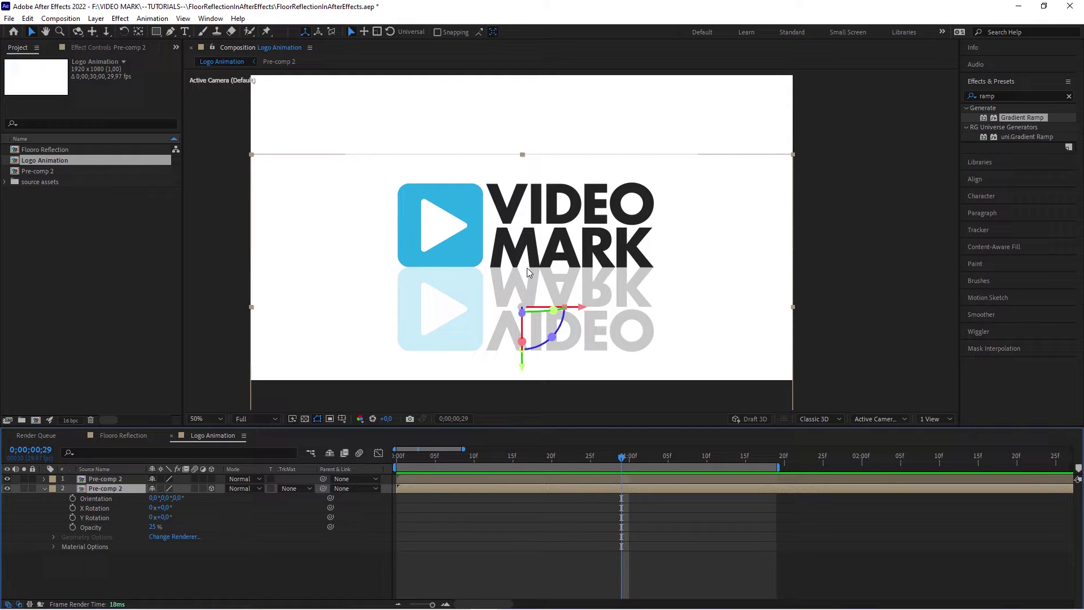
Step: Undo the reflection's 3D switch, select it, and choose the Pan Behind (Y) anchor tool
{"action": "key", "text": "ctrl+z"}
{"action": "left_click", "coordinate": [102, 486]}
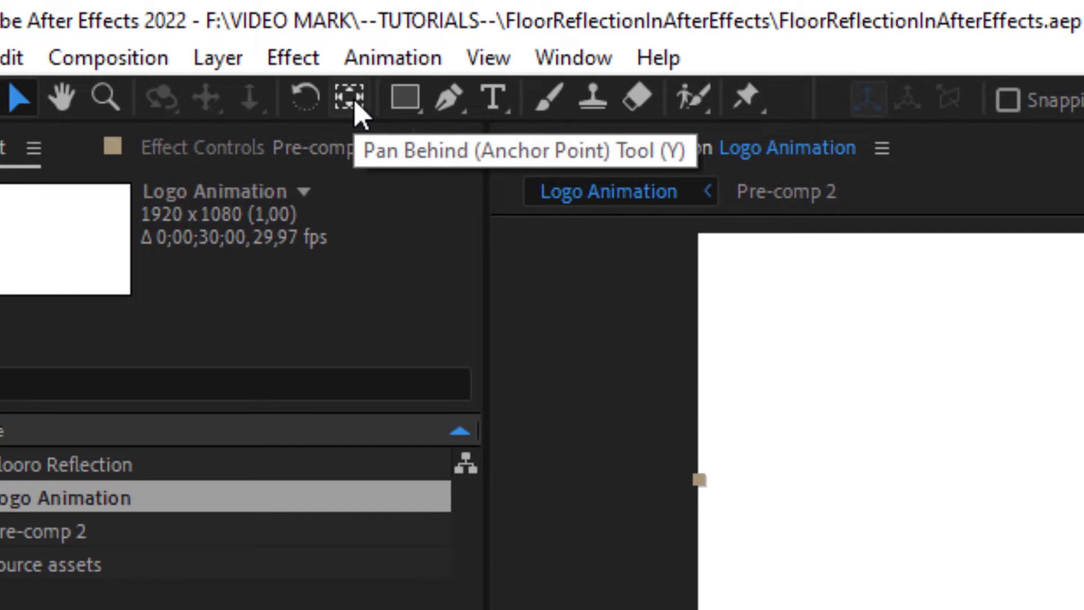
{"action": "left_click", "coordinate": [353, 99]}
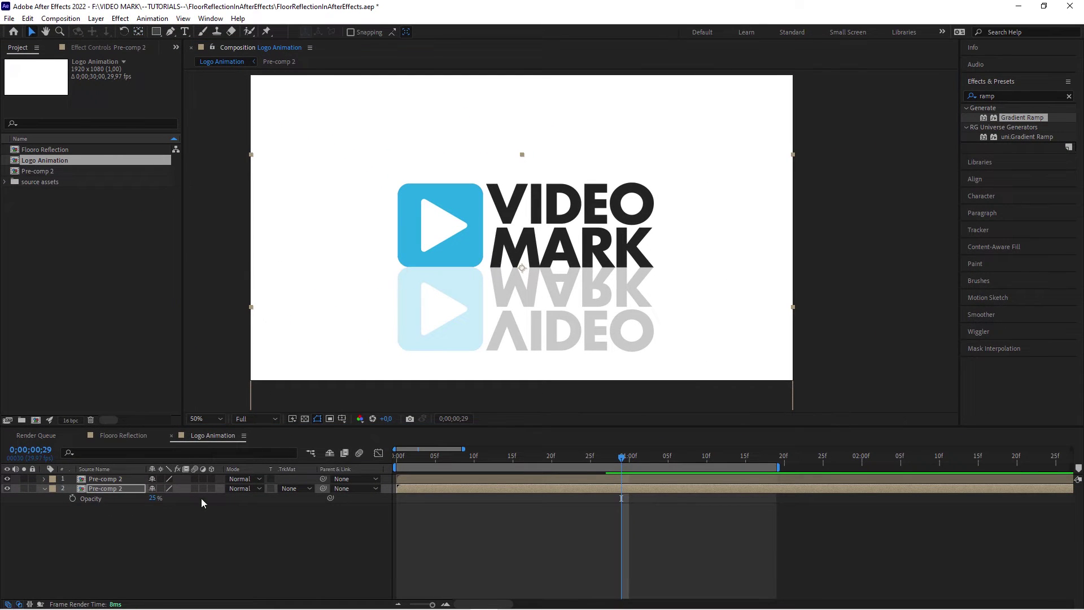
Step: Re-enable 3D on the reflection and tilt its X orientation back to 300°, then deselect
{"action": "left_click", "coordinate": [212, 488]}
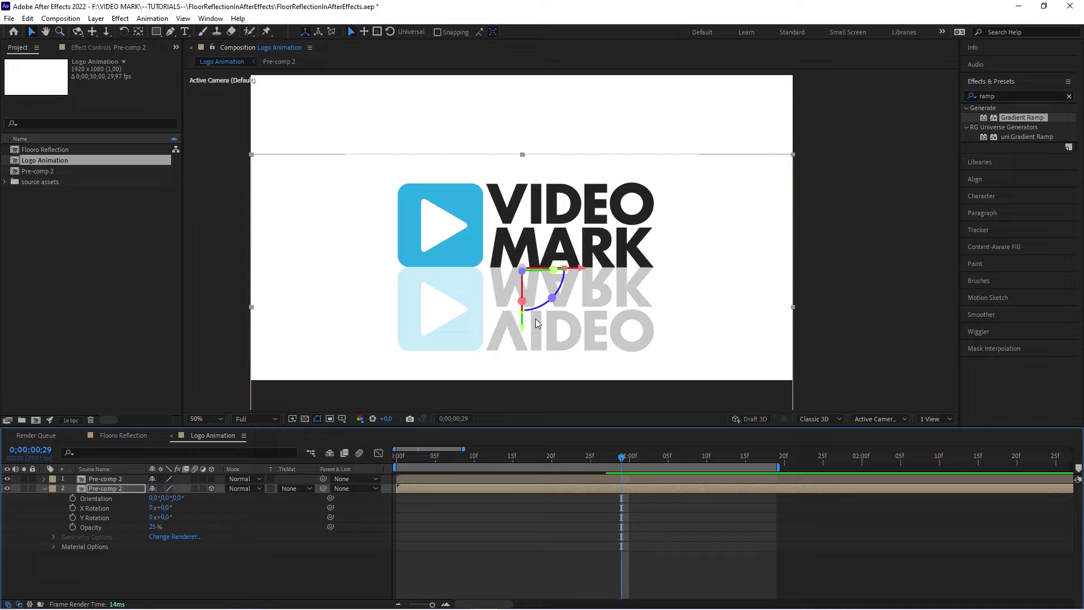
{"action": "left_click_drag", "start_coordinate": [522, 301], "coordinate": [522, 268]}
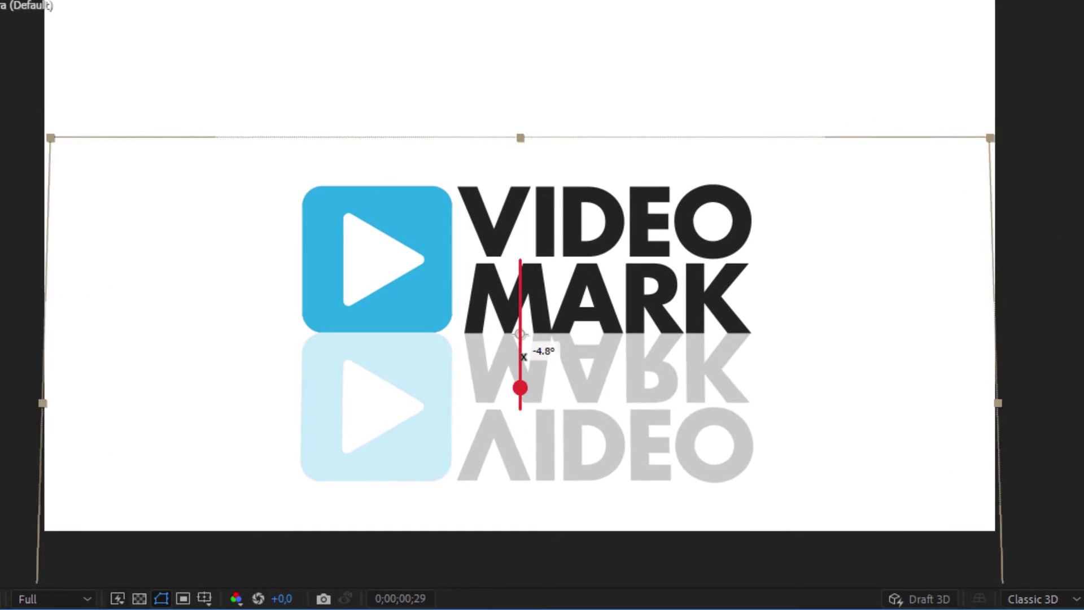
{"action": "left_click_drag", "start_coordinate": [524, 356], "coordinate": [547, 323]}
{"action": "key", "text": "ctrl+shift+a"}
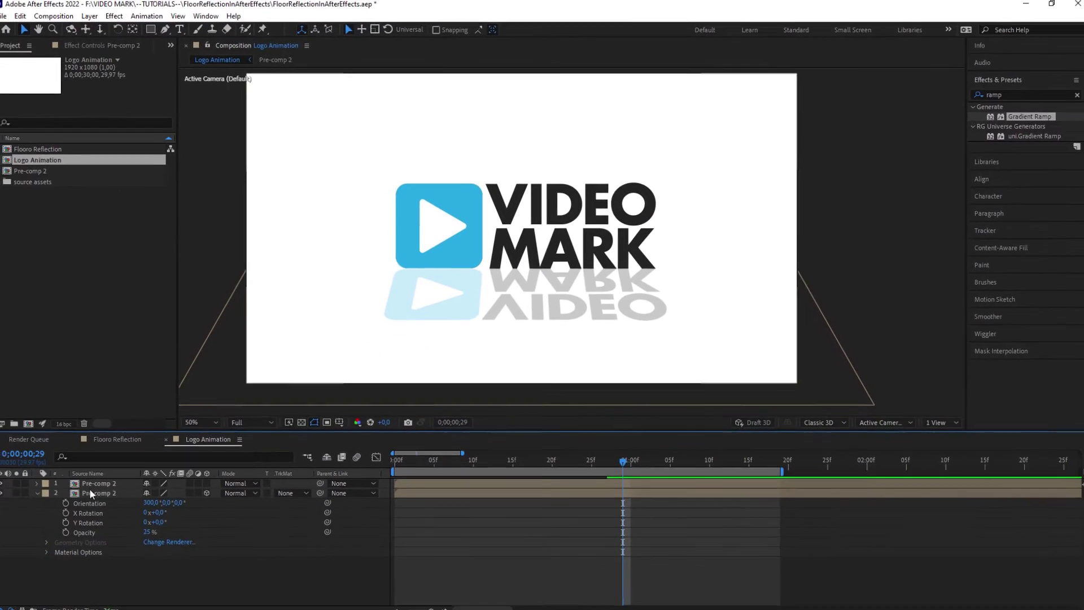
Step: Select the reflection layer and search Effects & Presets for Fast Box Blur
{"action": "left_click", "coordinate": [90, 489]}
{"action": "left_click", "coordinate": [45, 488]}
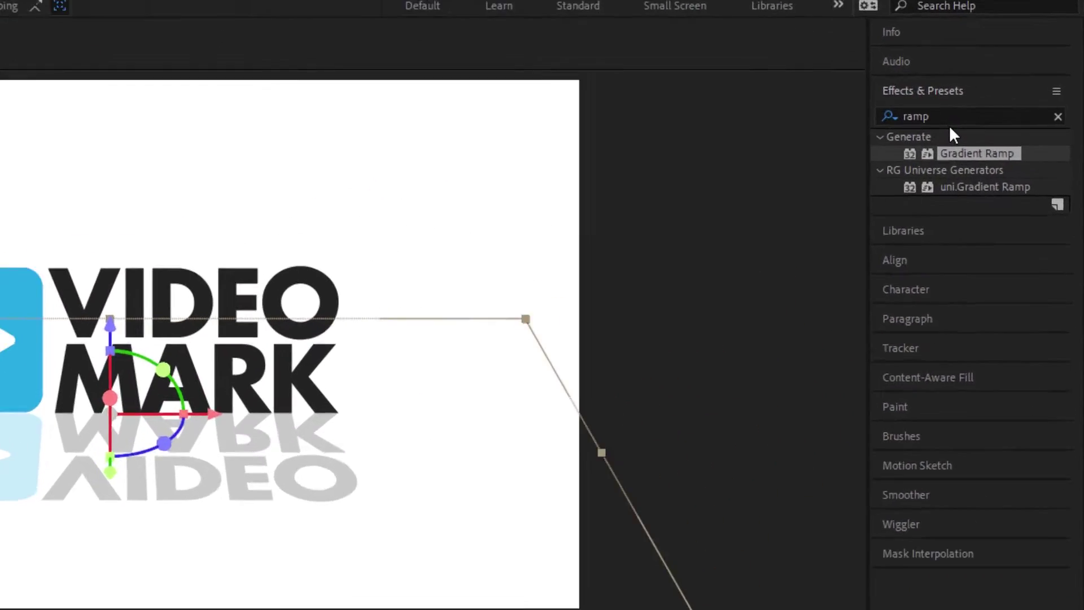
{"action": "left_click", "coordinate": [1008, 97]}
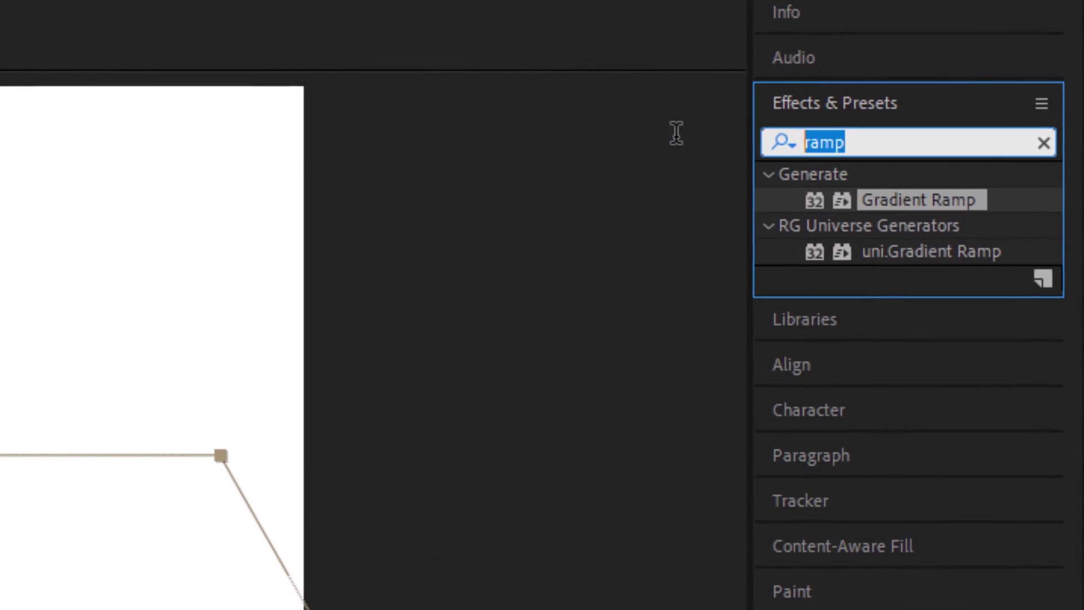
{"action": "type", "text": "faxszt"}
{"action": "double_click", "coordinate": [882, 134]}
{"action": "type", "text": "fast"}
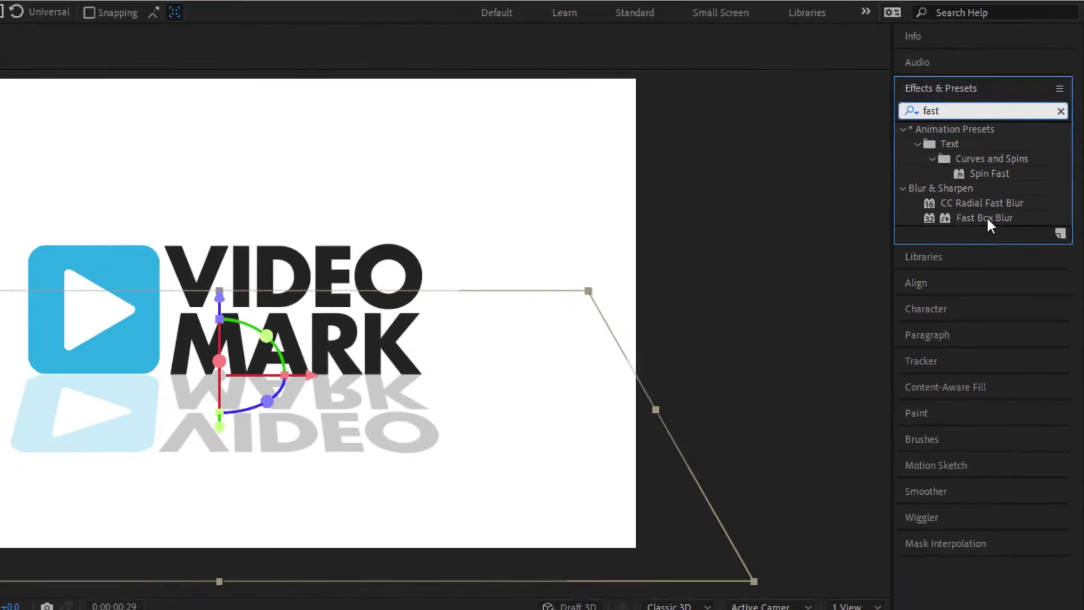
{"action": "left_click", "coordinate": [987, 218]}
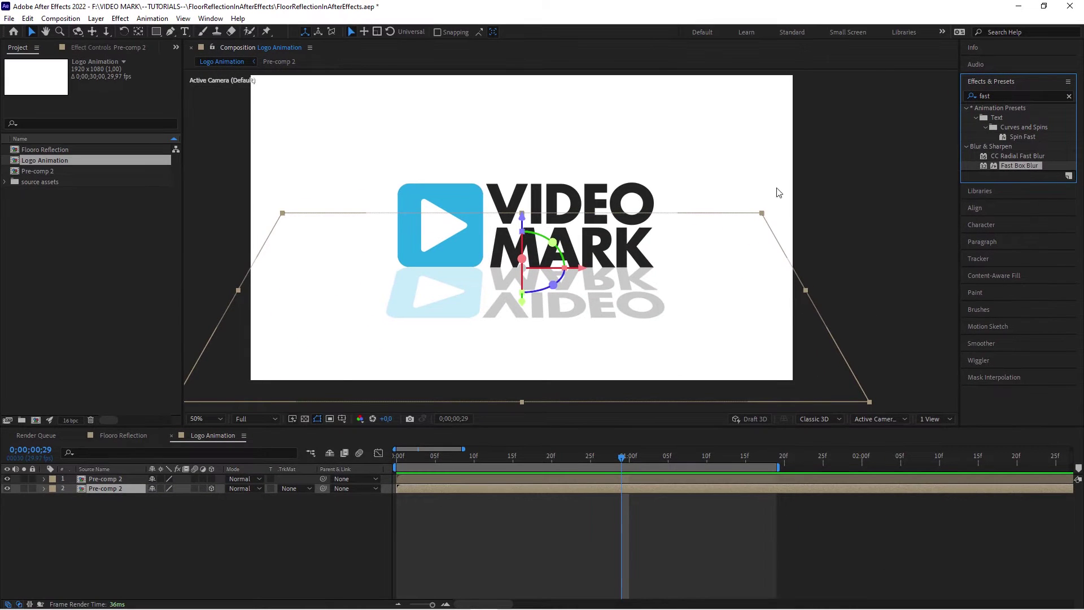
{"action": "left_click", "coordinate": [99, 47]}
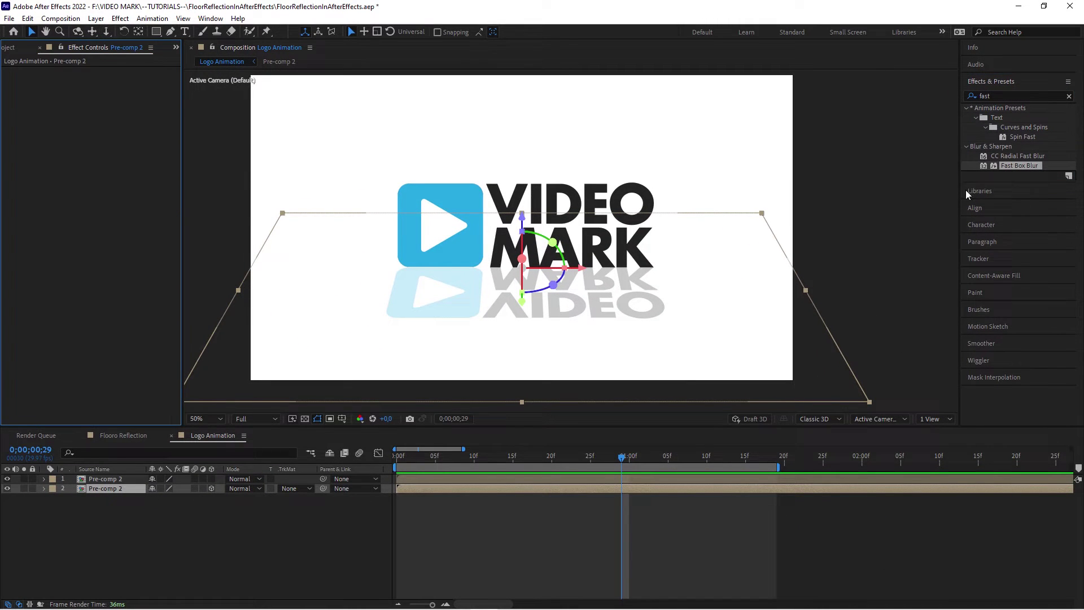
Step: Apply Fast Box Blur to the reflection Pre-comp 2 with a Blur Radius of 4
{"action": "mouse_move", "coordinate": [1018, 165]}
{"action": "left_mouse_down"}
{"action": "mouse_move", "coordinate": [872, 157]}
{"action": "mouse_move", "coordinate": [111, 163]}
{"action": "left_mouse_up"}
{"action": "left_click", "coordinate": [100, 80]}
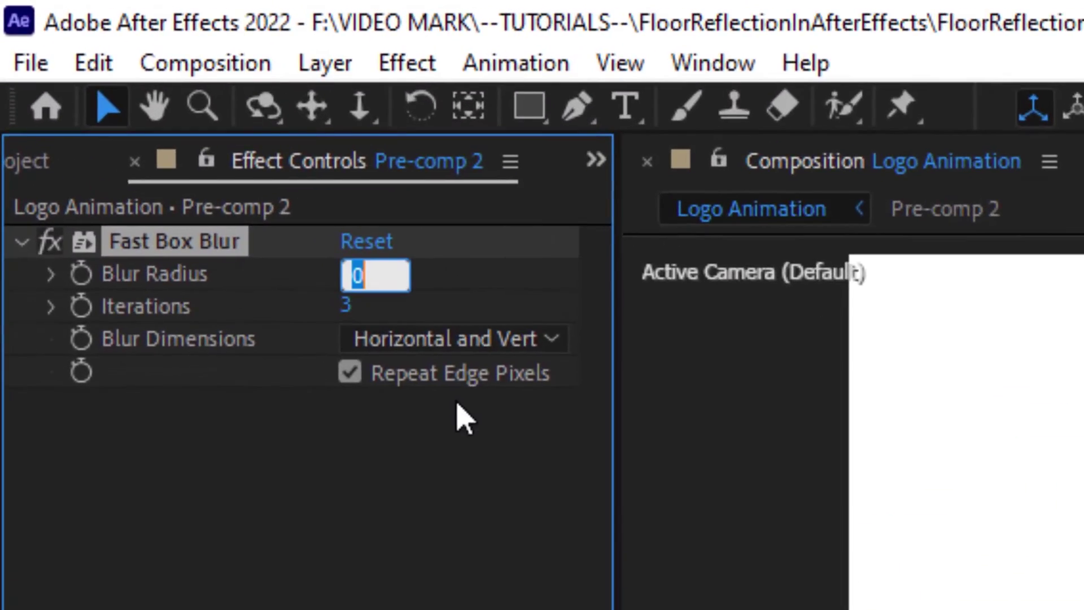
{"action": "type", "text": "4"}
{"action": "key", "text": "Return"}
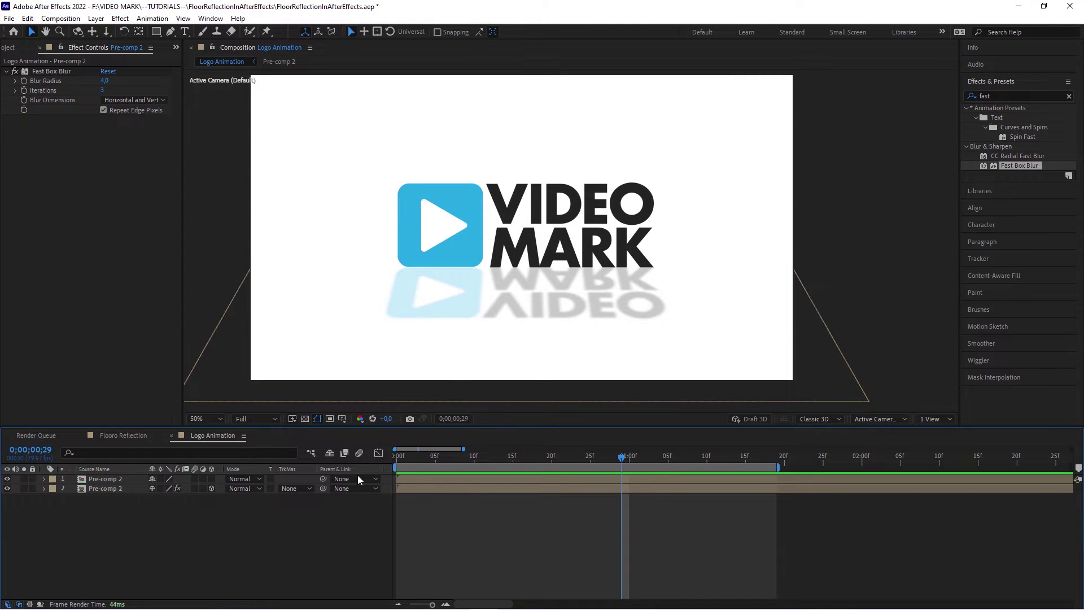
Step: Create a full-frame solid and apply the Gradient Ramp effect found by searching 'ramp'
{"action": "key", "text": "ctrl+y"}
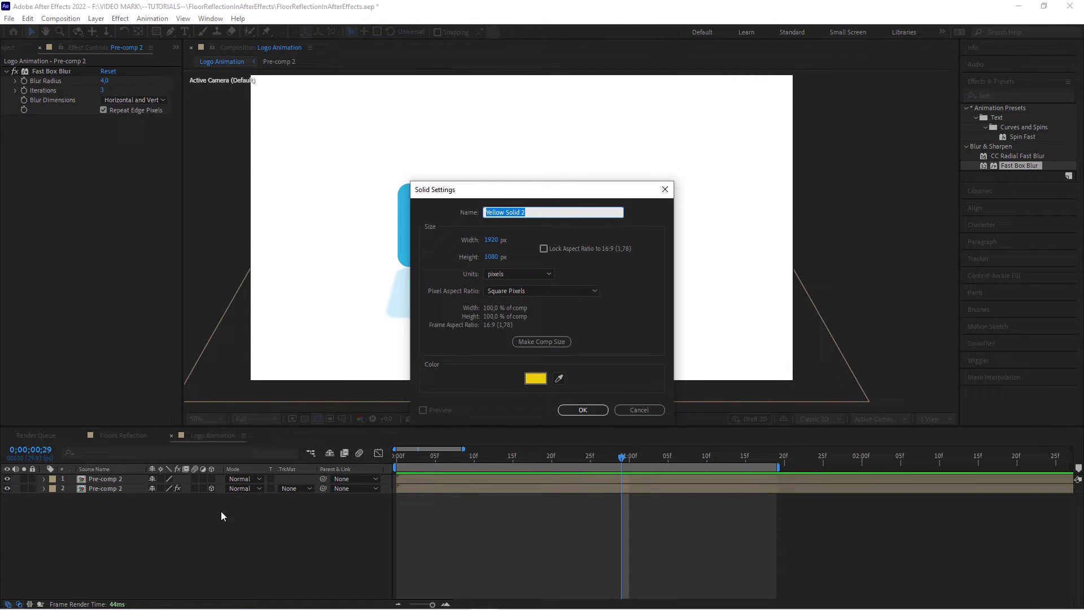
{"action": "left_click", "coordinate": [598, 414]}
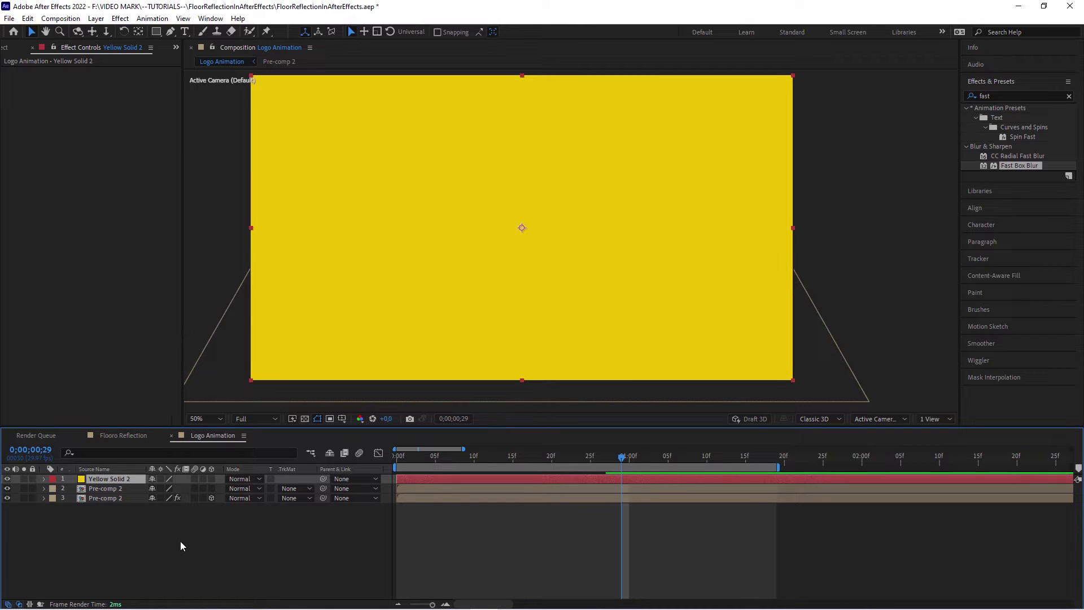
{"action": "left_click_drag", "start_coordinate": [1022, 98], "coordinate": [961, 95]}
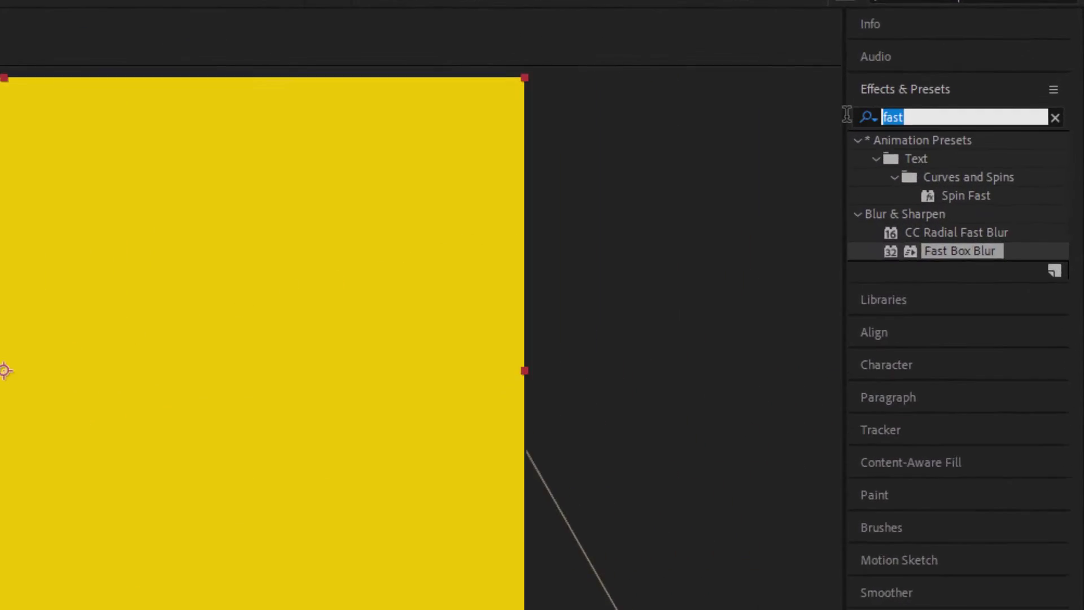
{"action": "type", "text": "rampo"}
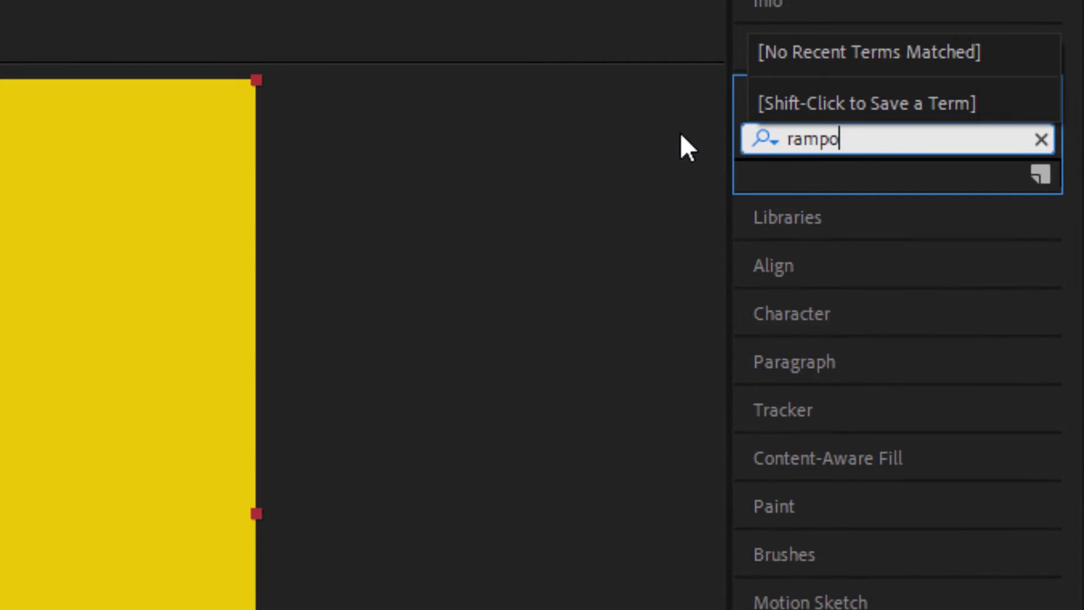
{"action": "key", "text": "BackSpace"}
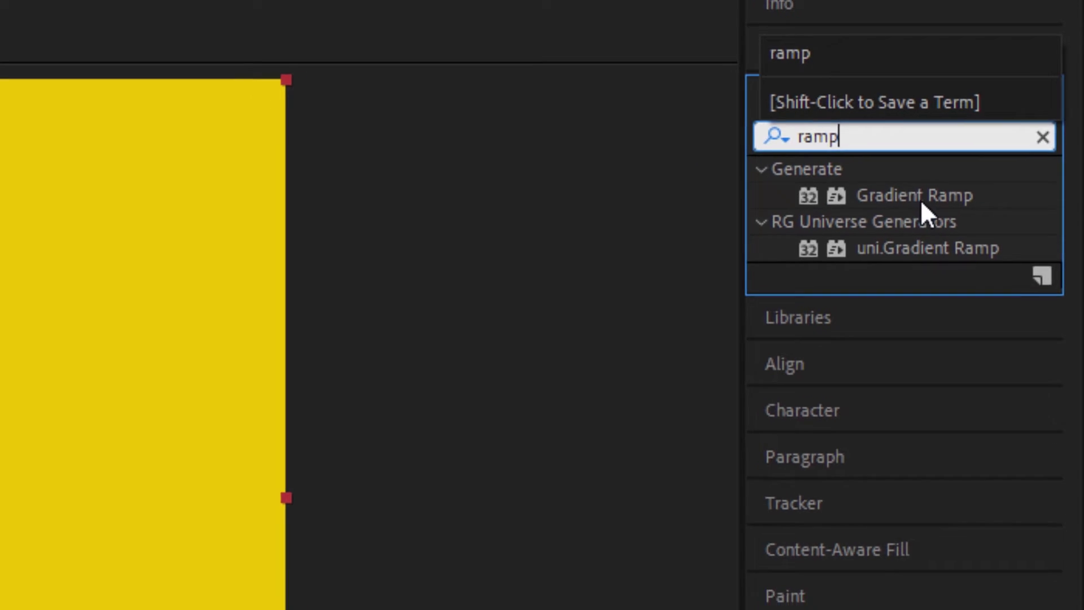
{"action": "double_click", "coordinate": [908, 200]}
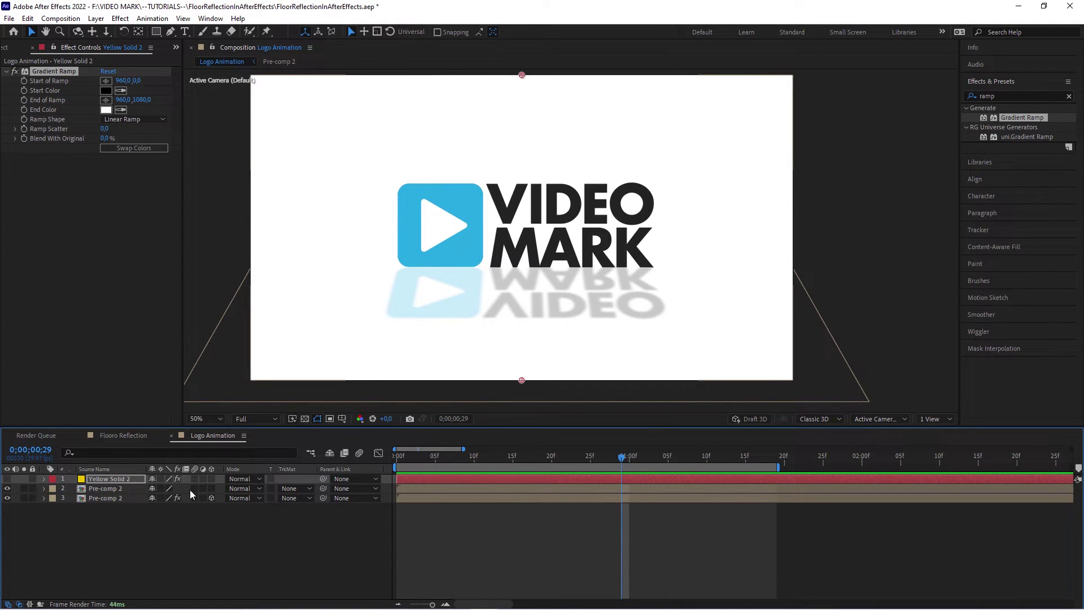
Step: Pick the Gradient Ramp start at 960,680 below the logo and end at 960,858
{"action": "left_click", "coordinate": [7, 478]}
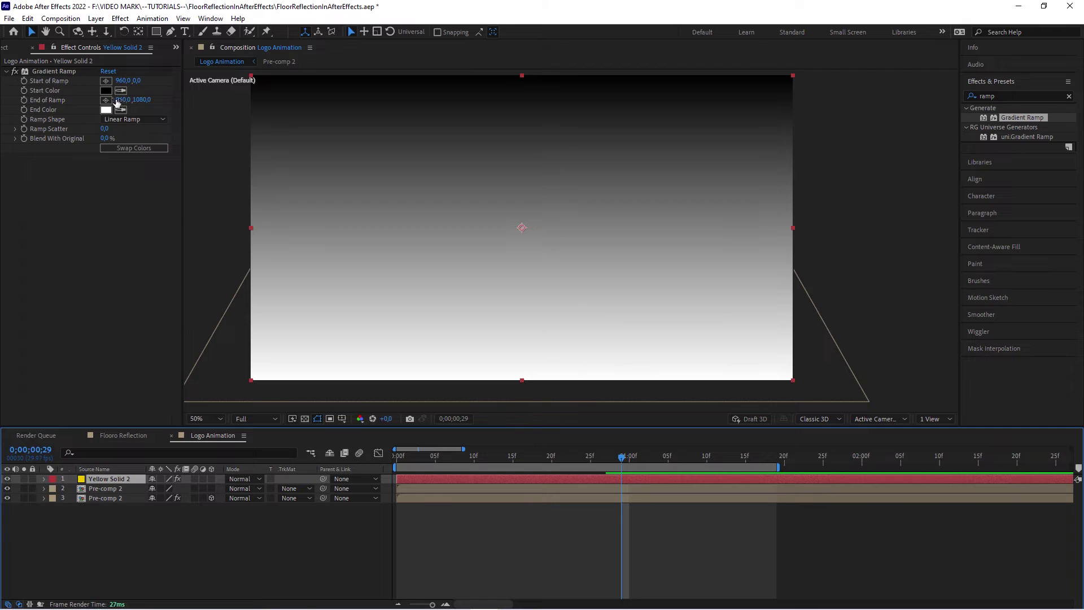
{"action": "left_click", "coordinate": [106, 81]}
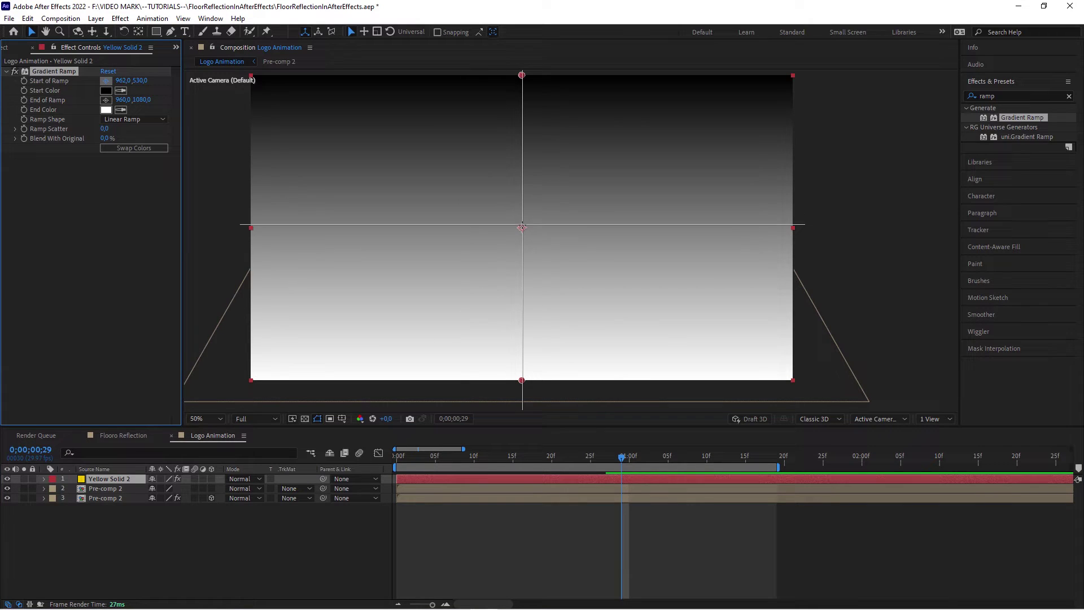
{"action": "left_click", "coordinate": [7, 478]}
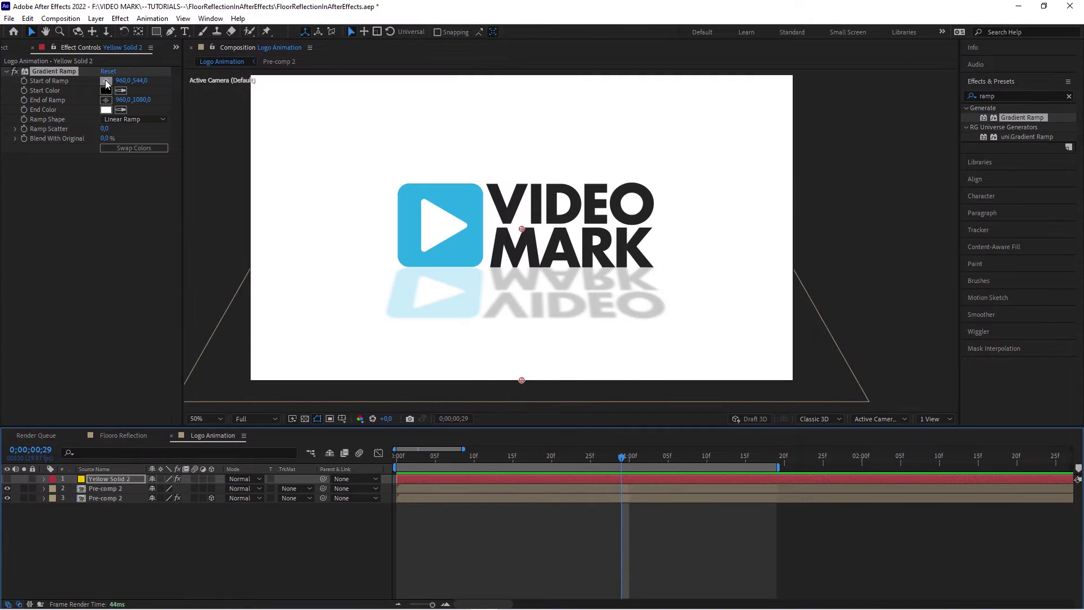
{"action": "left_click", "coordinate": [521, 267]}
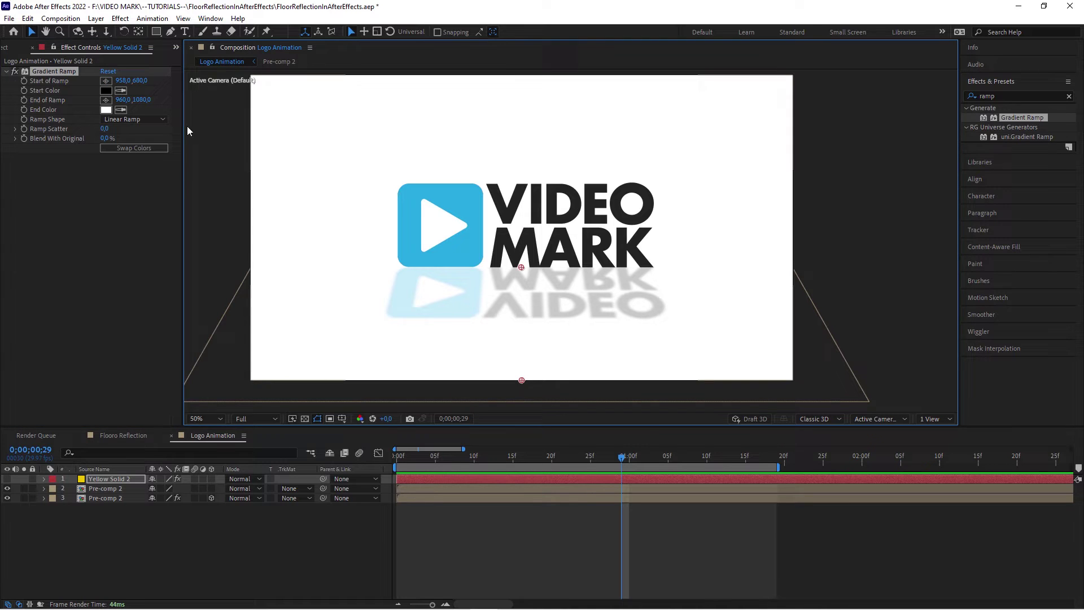
{"action": "left_click", "coordinate": [106, 100]}
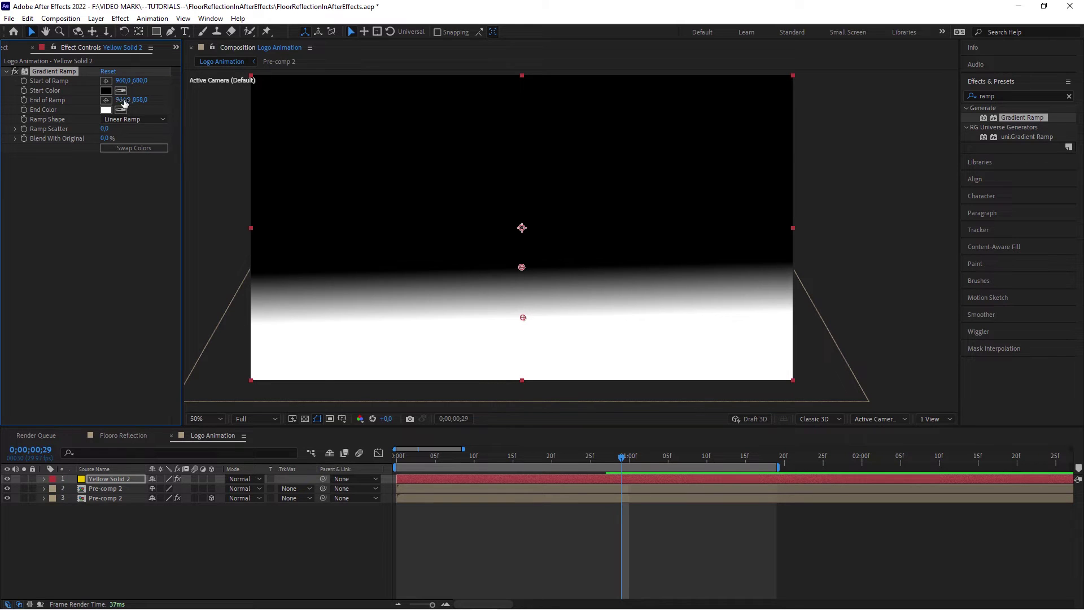
{"action": "left_click", "coordinate": [123, 100]}
{"action": "key", "text": "Return"}
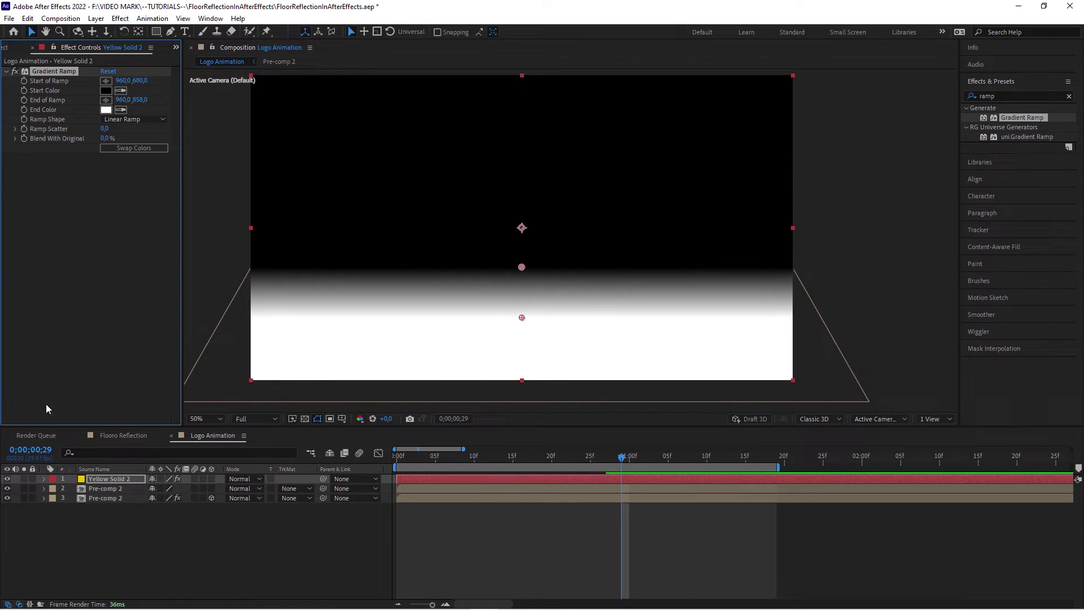
{"action": "left_click", "coordinate": [108, 547]}
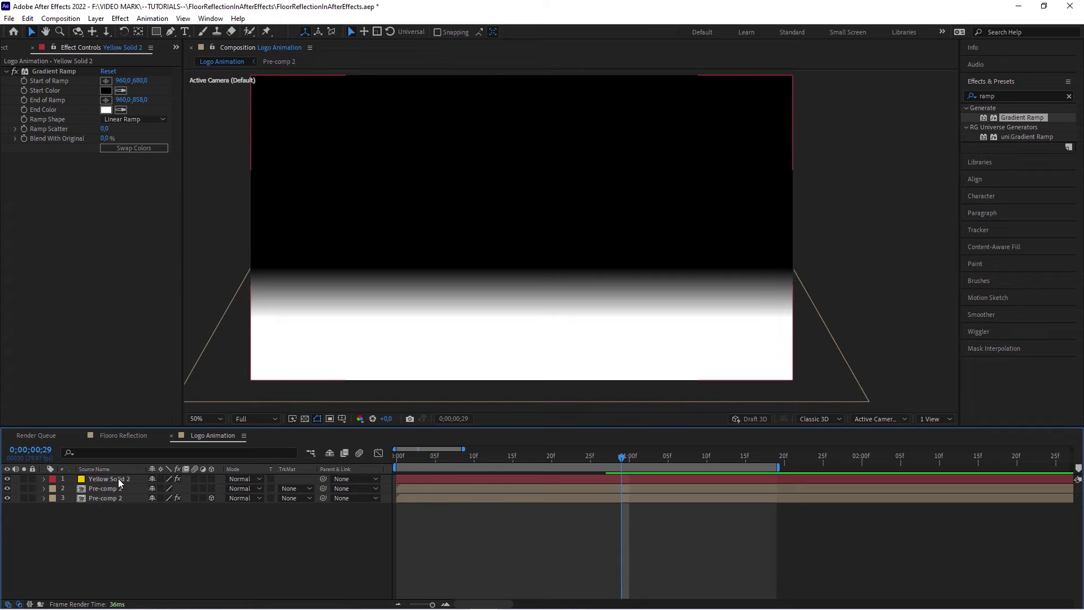
Step: Move Yellow Solid 2 beneath the top Pre-comp 2 and set the reflection's TrkMat to Luma Matte
{"action": "left_click_drag", "start_coordinate": [114, 479], "coordinate": [108, 501]}
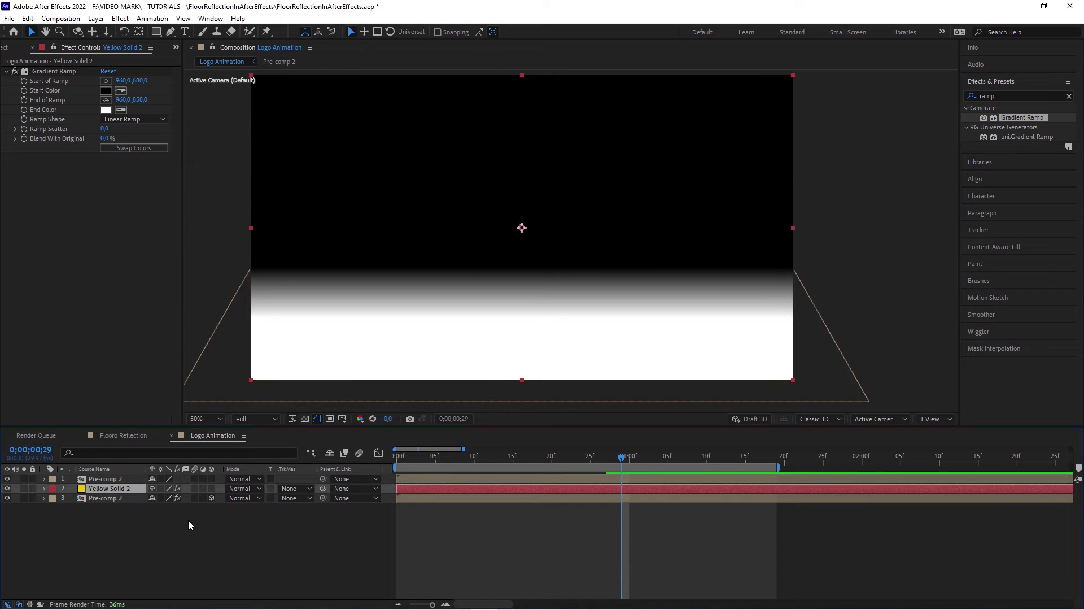
{"action": "left_click", "coordinate": [106, 499]}
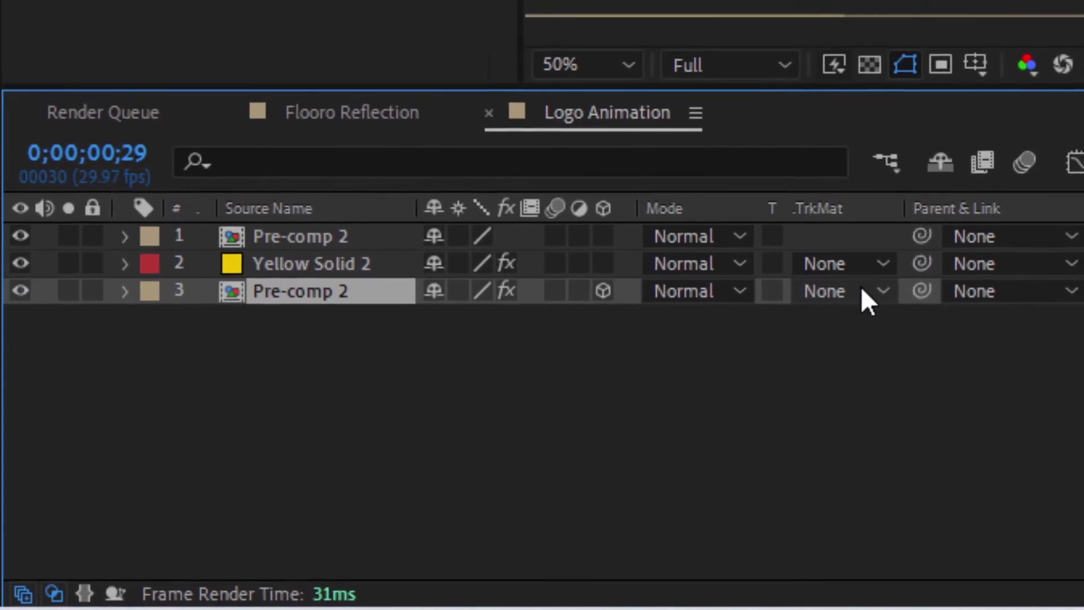
{"action": "left_click", "coordinate": [486, 431]}
{"action": "left_click", "coordinate": [522, 518]}
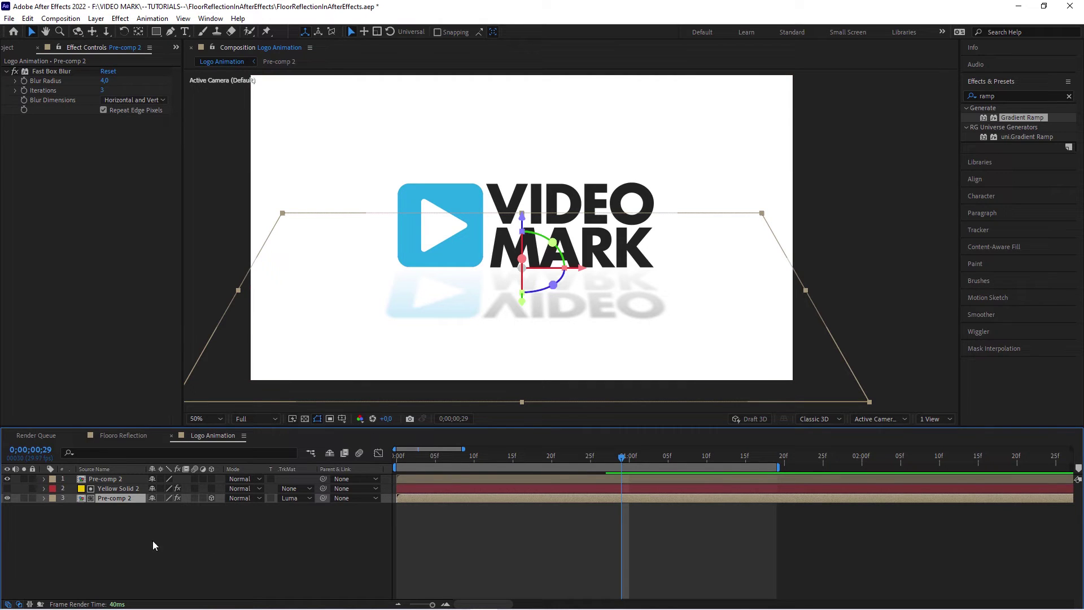
Step: Swap Yellow Solid 2's ramp to white-to-black and move its end point down to 958,892
{"action": "left_click", "coordinate": [36, 487]}
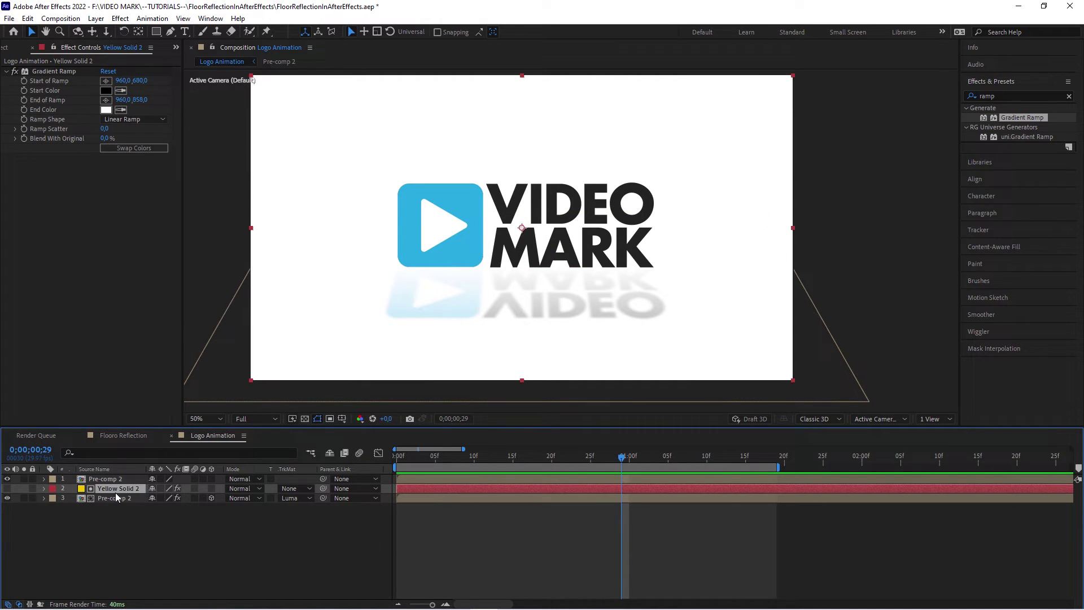
{"action": "left_click", "coordinate": [141, 148]}
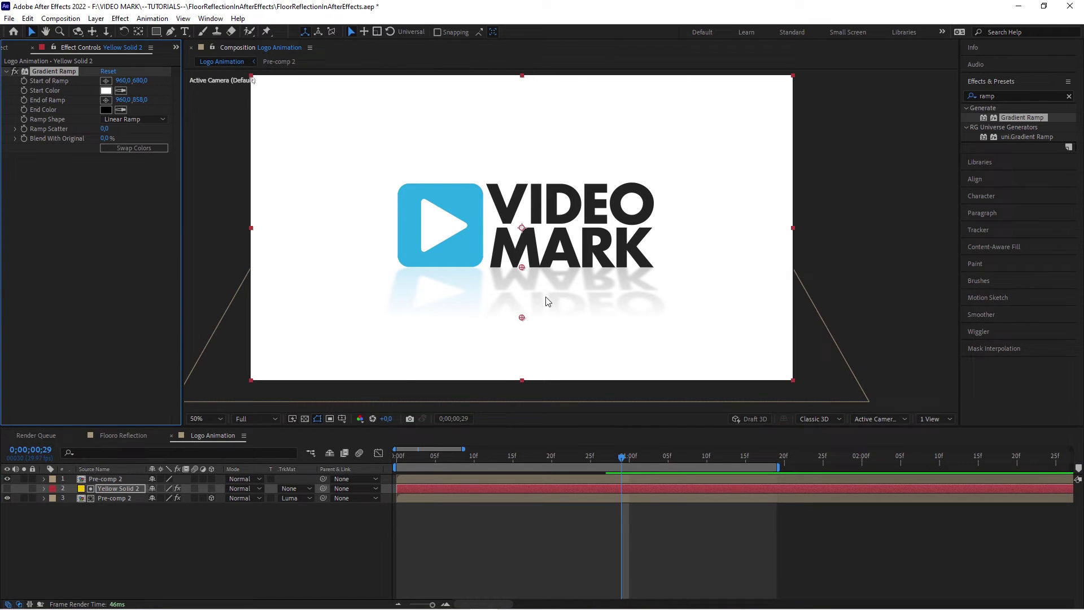
{"action": "left_click", "coordinate": [141, 488]}
{"action": "key", "text": "t"}
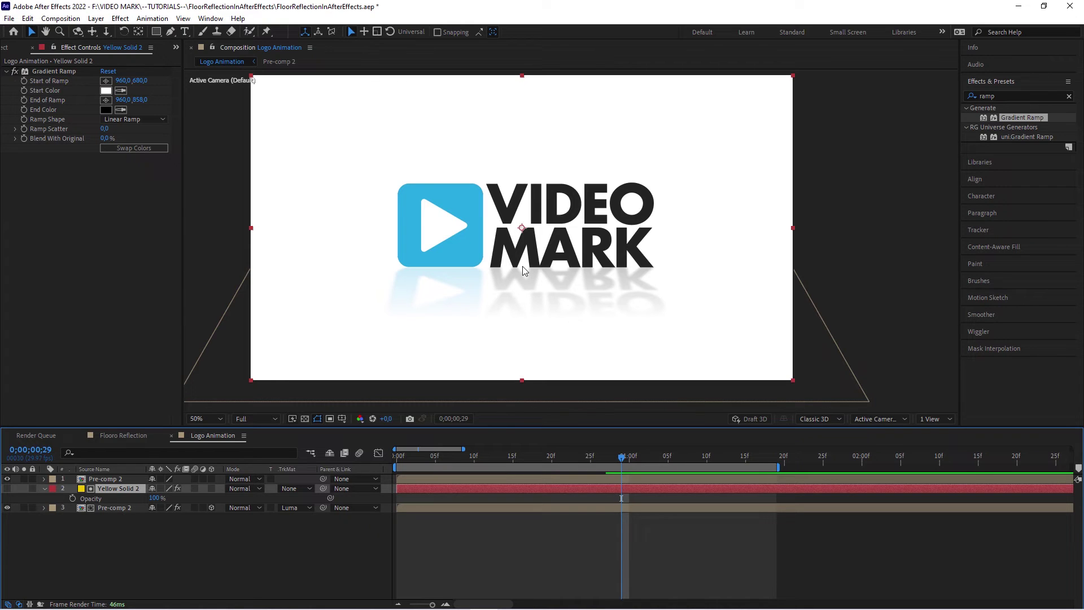
{"action": "left_click", "coordinate": [105, 100]}
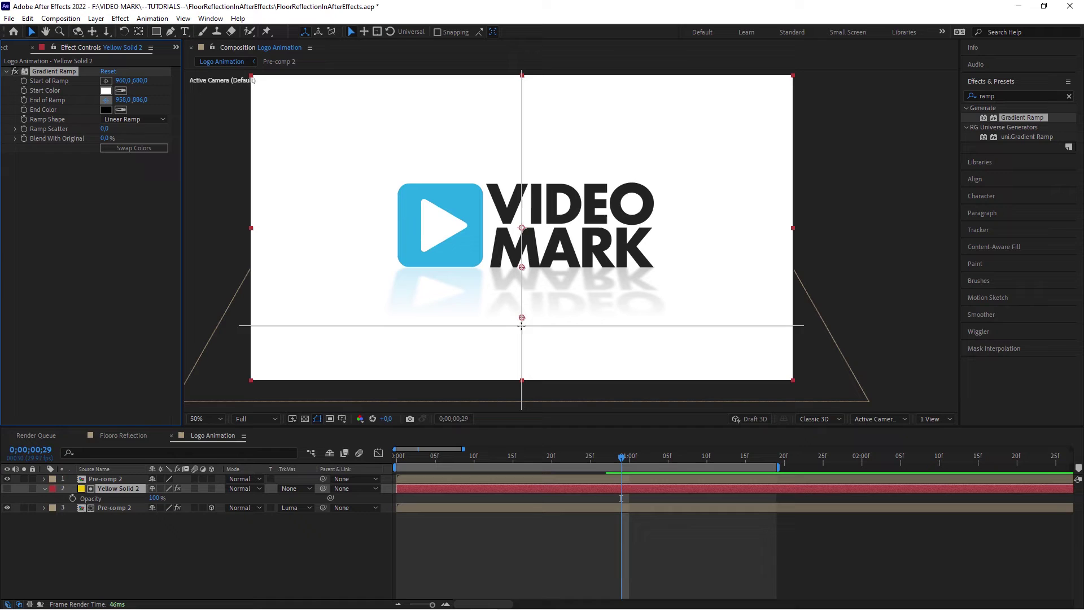
{"action": "left_click", "coordinate": [521, 327]}
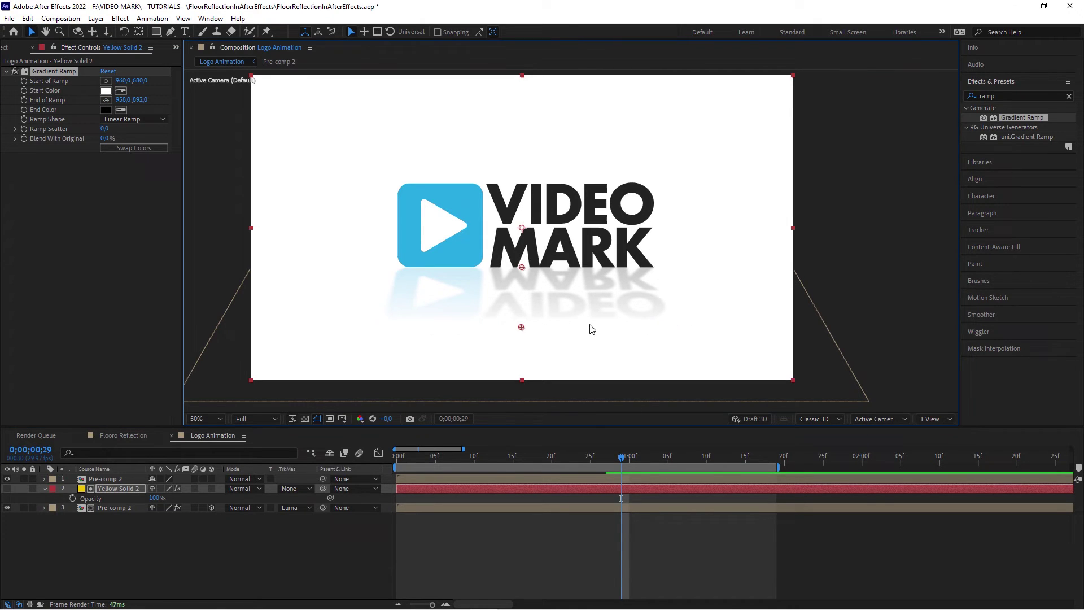
{"action": "left_click", "coordinate": [528, 557]}
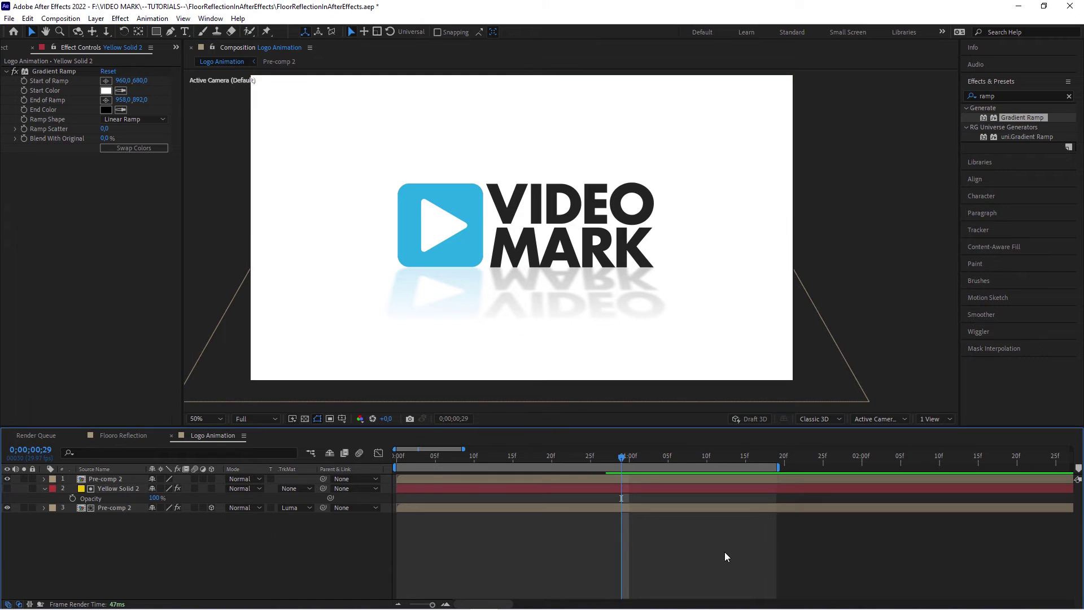
Step: Play a preview of the logo animation
{"action": "key", "text": "space"}
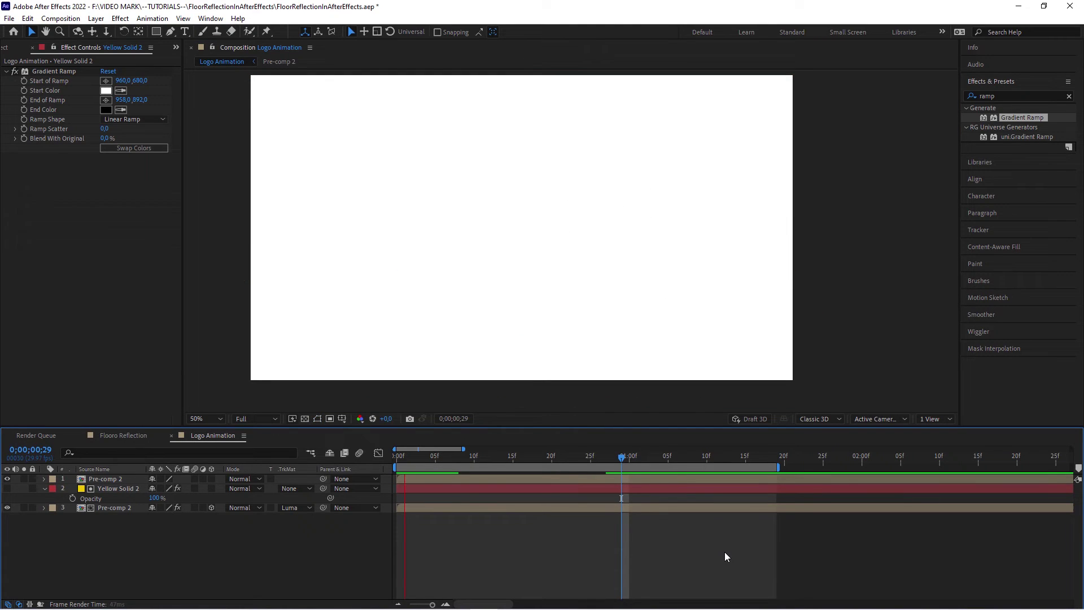